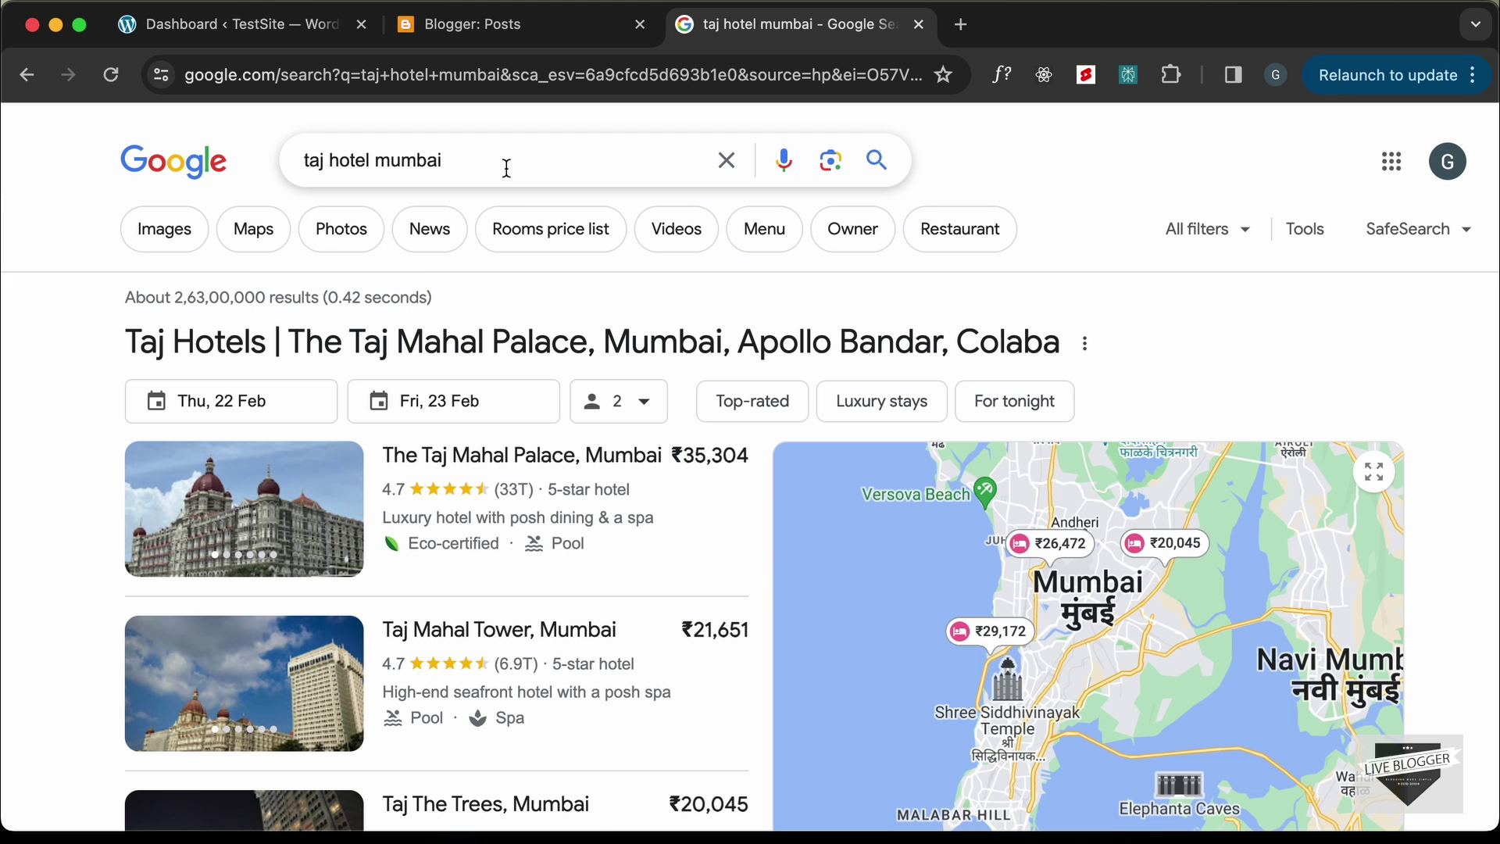
Show the 'taj hotel mumbai' search results on Google Maps.
left_click(250, 240)
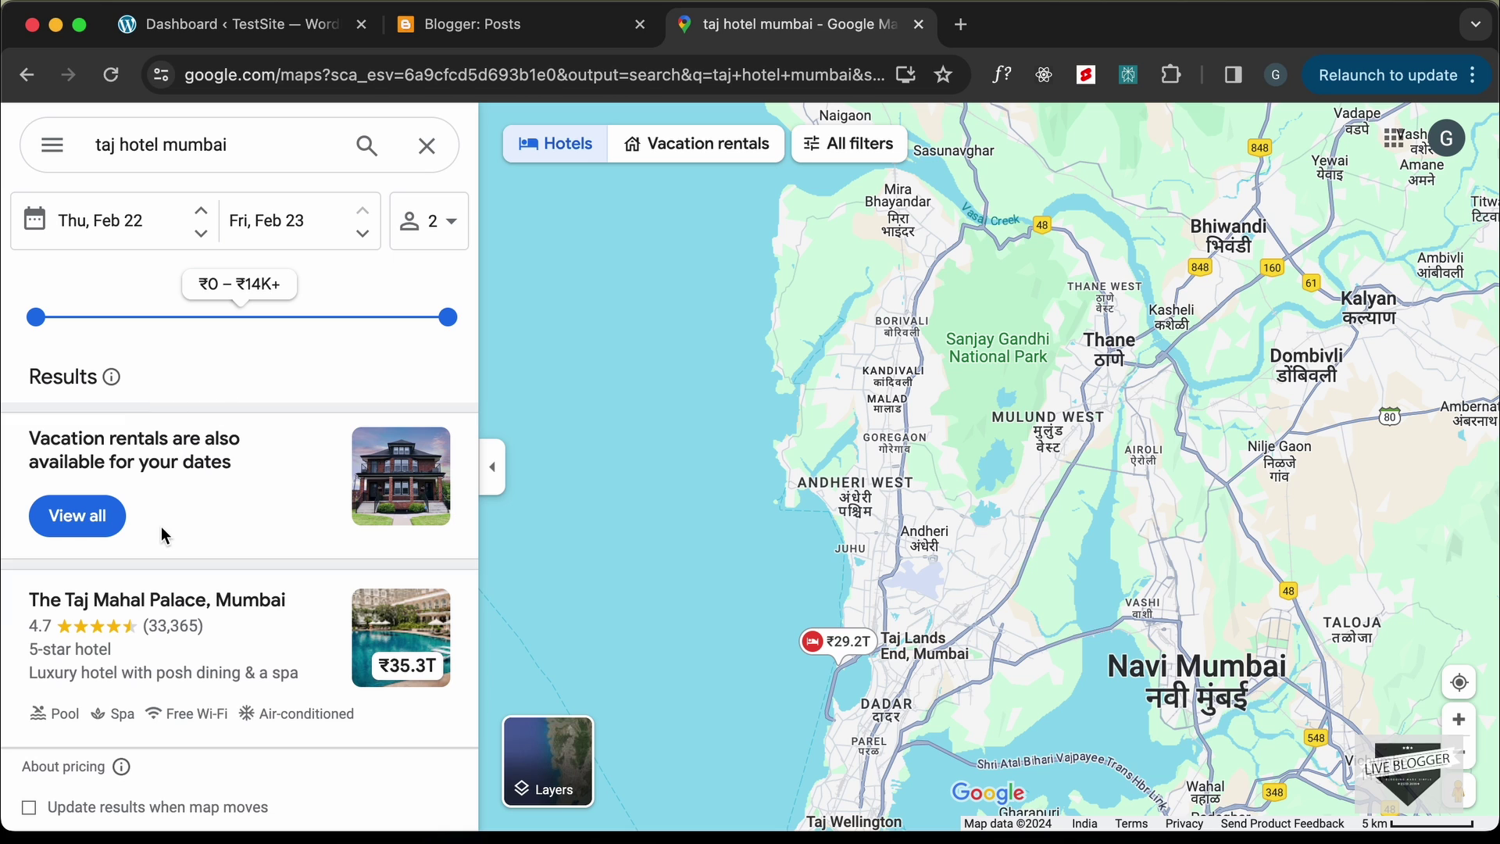
Scroll the Mumbai hotel list and open The Taj Mahal Palace, Mumbai result card.
scroll(161, 527, "down", 1)
scroll(161, 526, "down", 5)
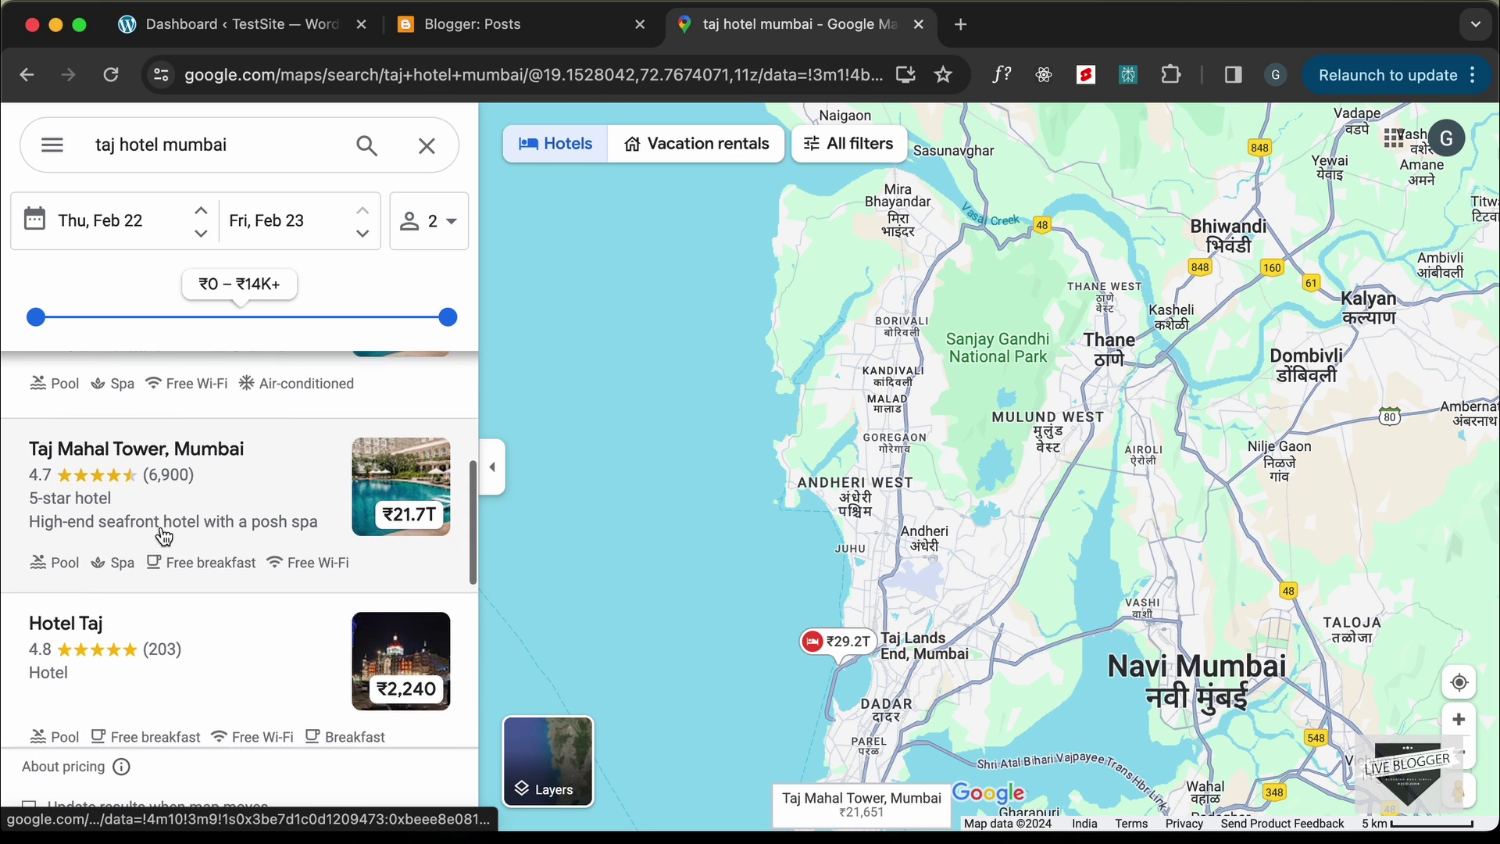
scroll(161, 531, "down", 2)
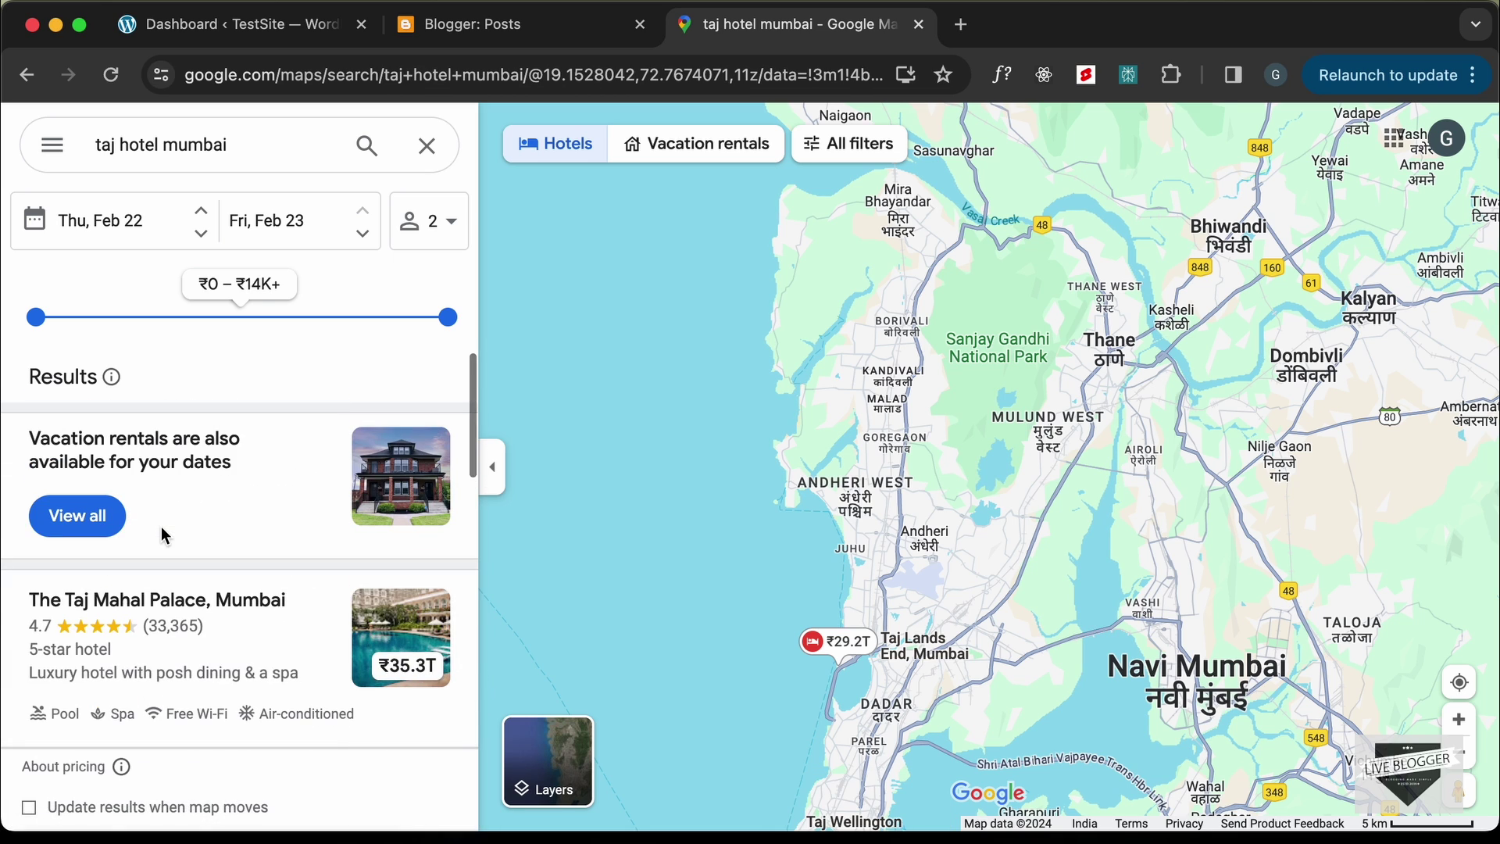
scroll(163, 549, "down", 1)
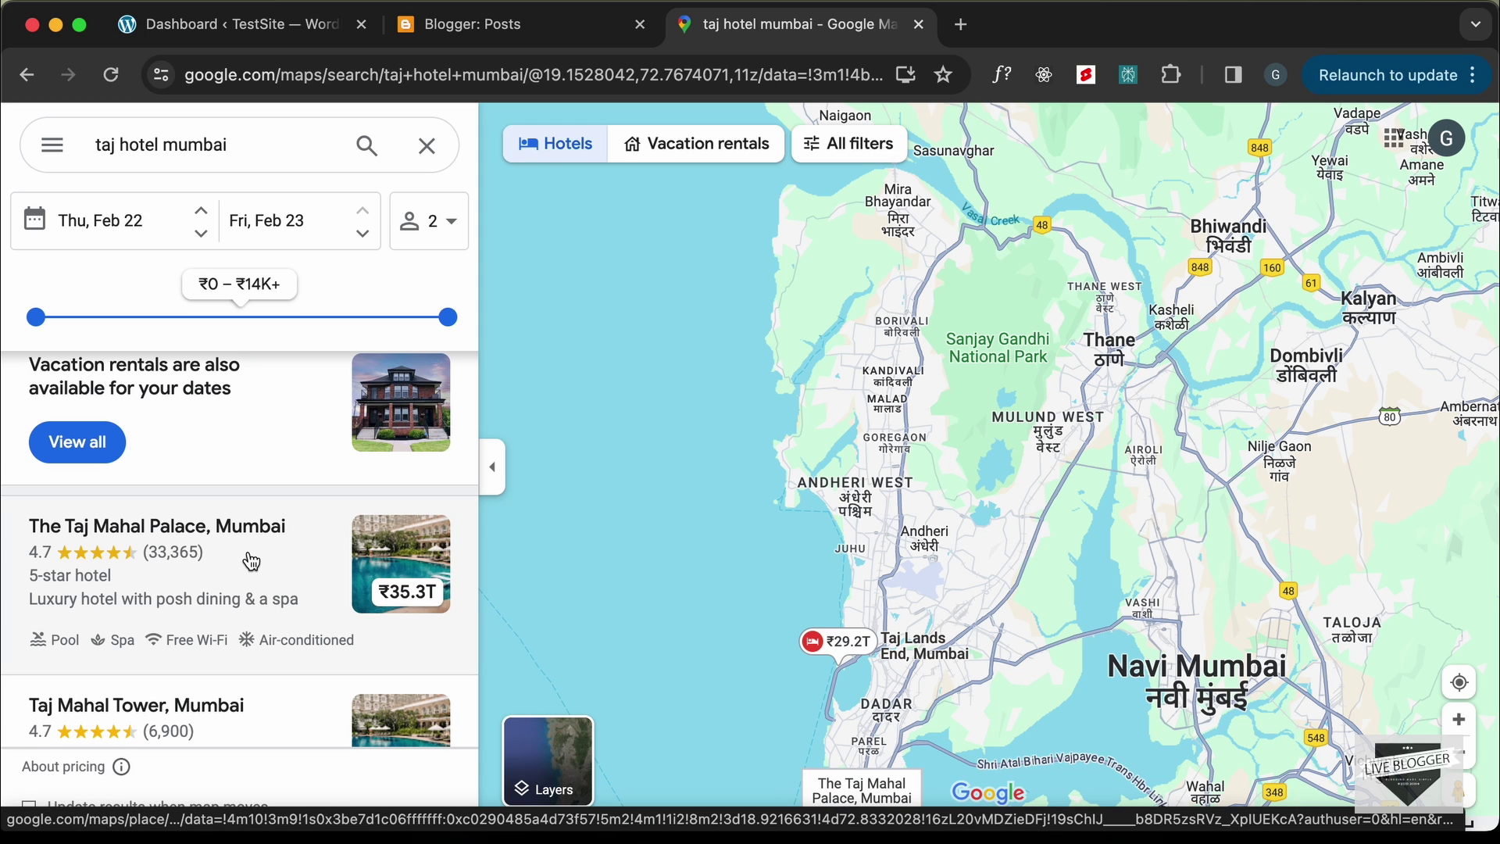
scroll(249, 561, "down", 1)
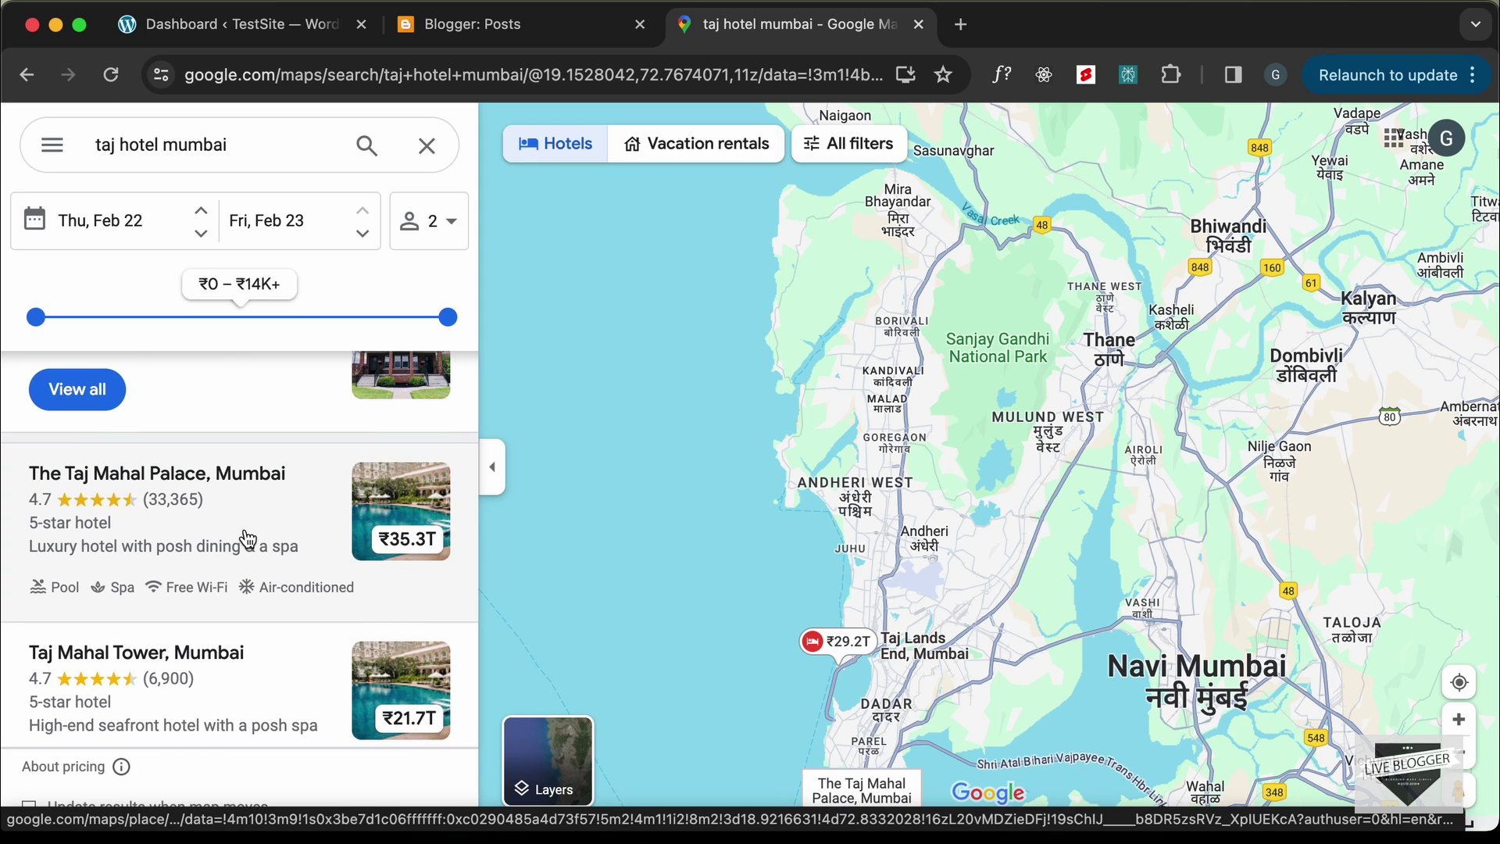
left_click(244, 537)
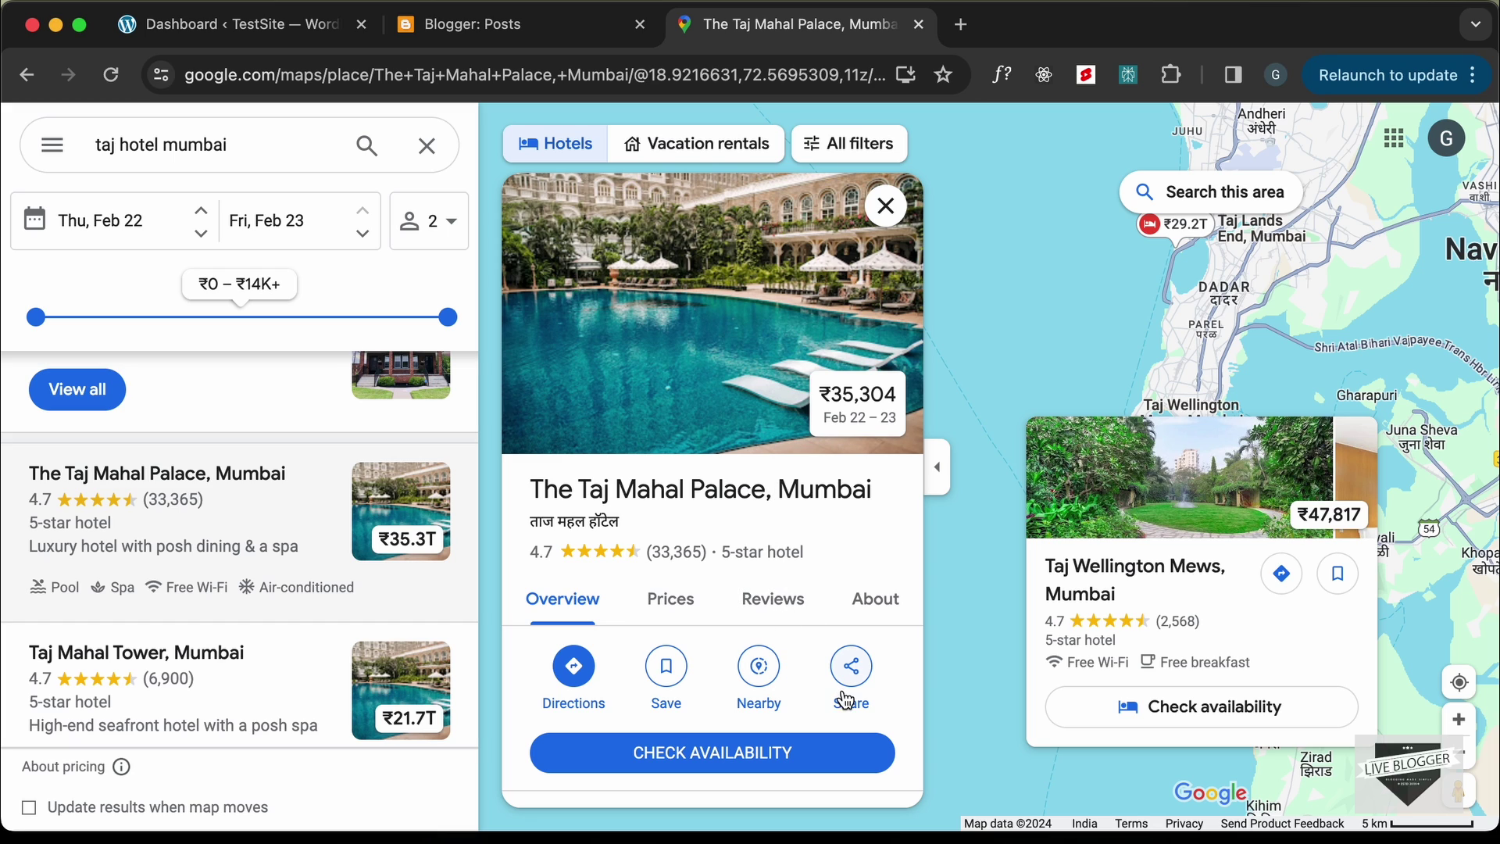
Copy the Medium-size embed HTML for The Taj Mahal Palace map from the Share dialog.
left_click(852, 668)
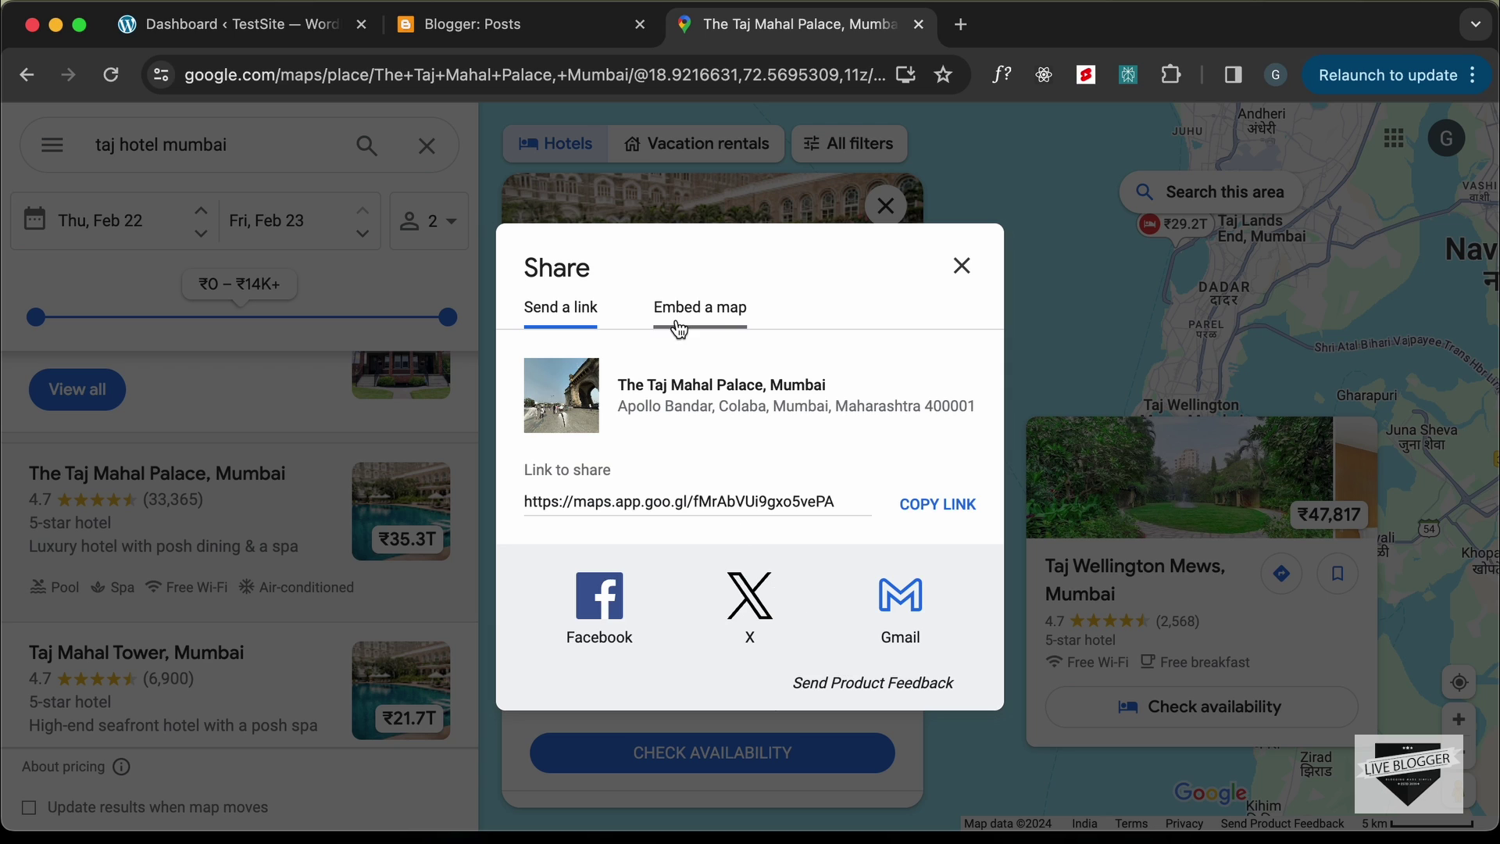
left_click(724, 323)
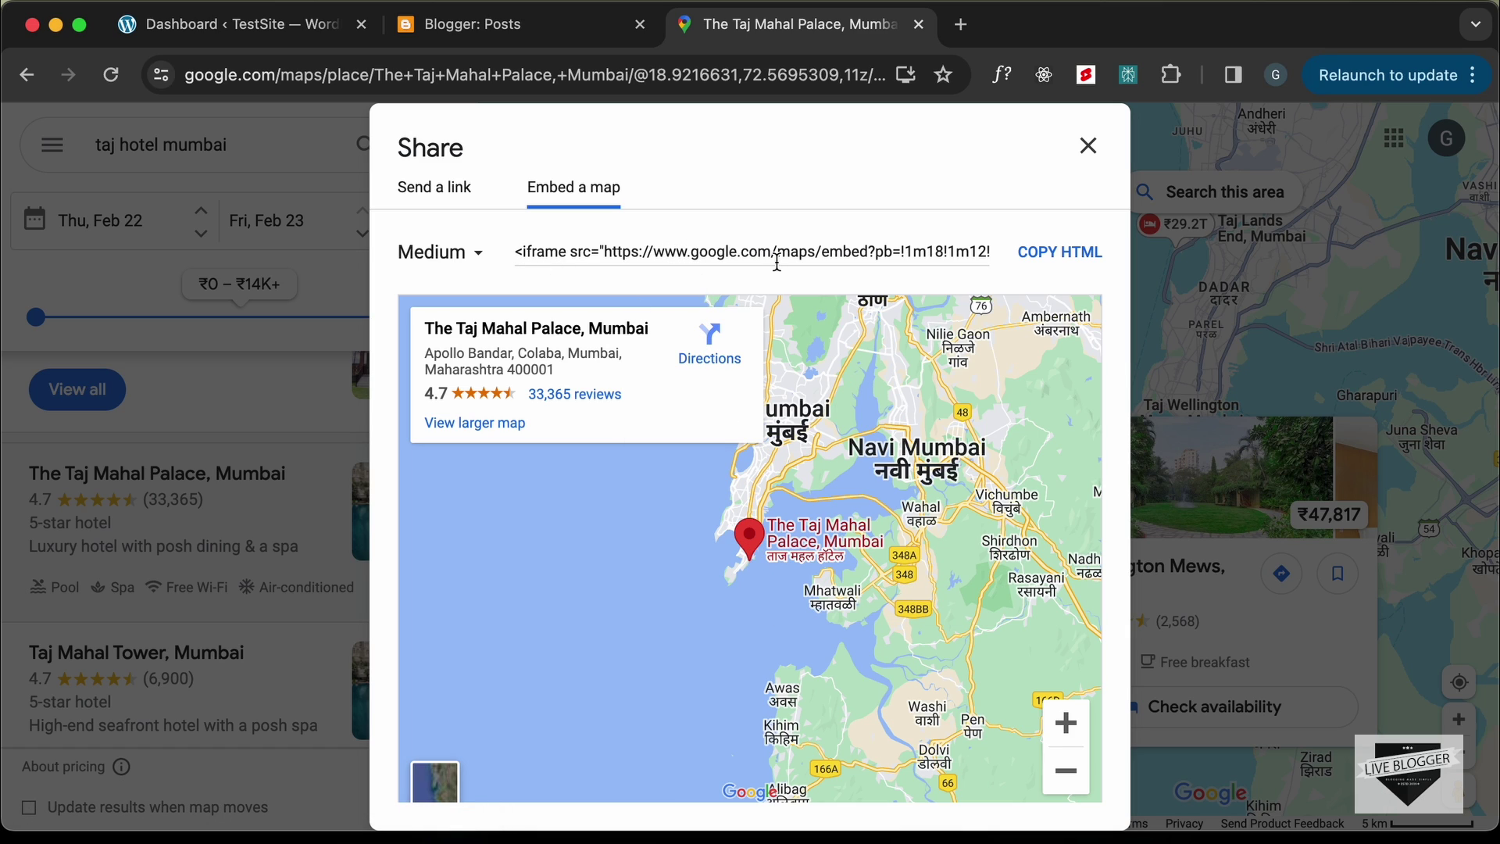
left_click(1063, 253)
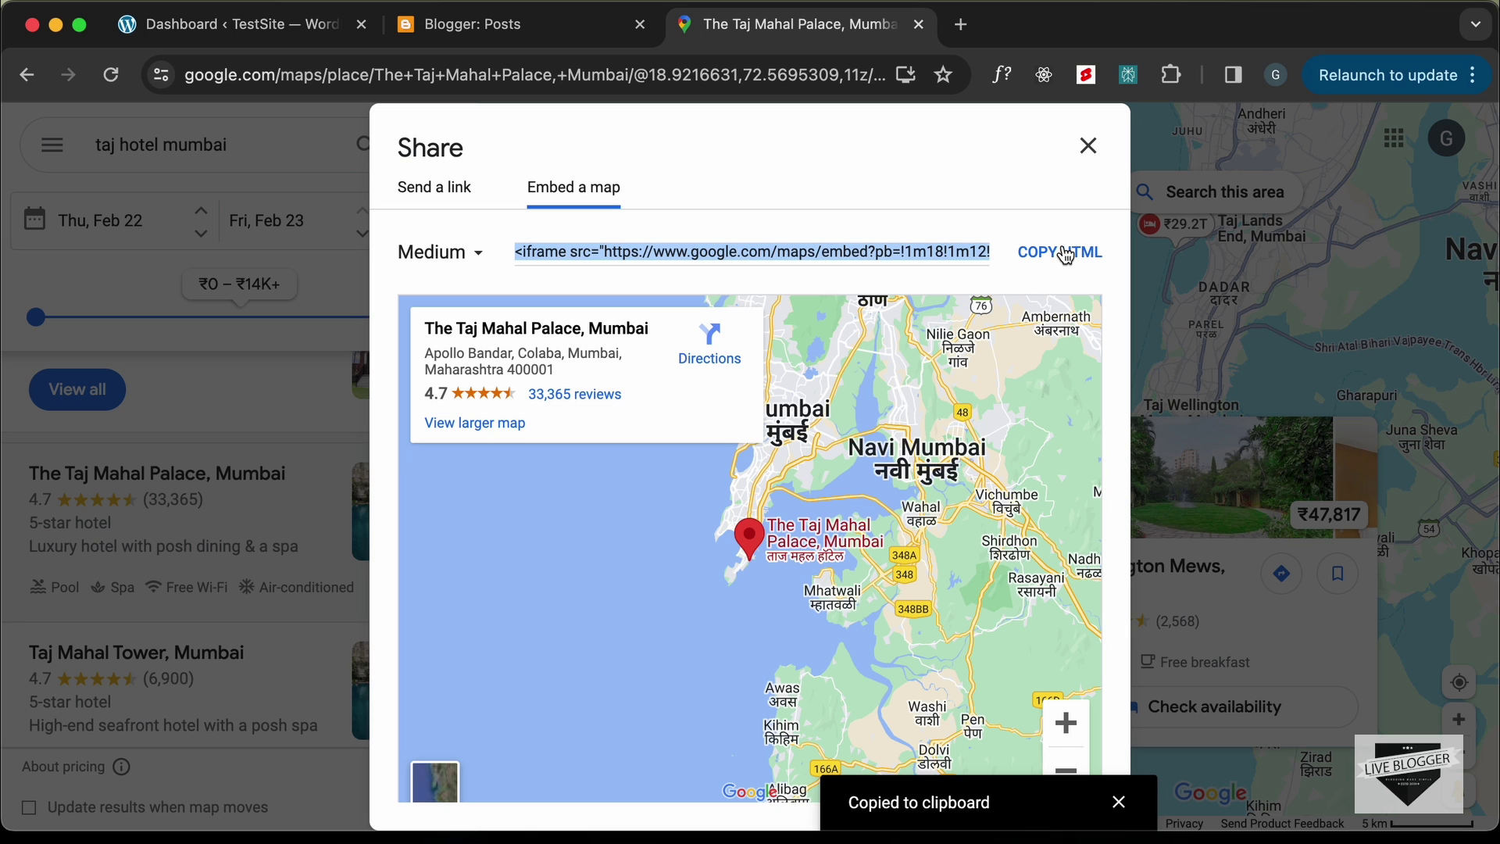
left_click(248, 39)
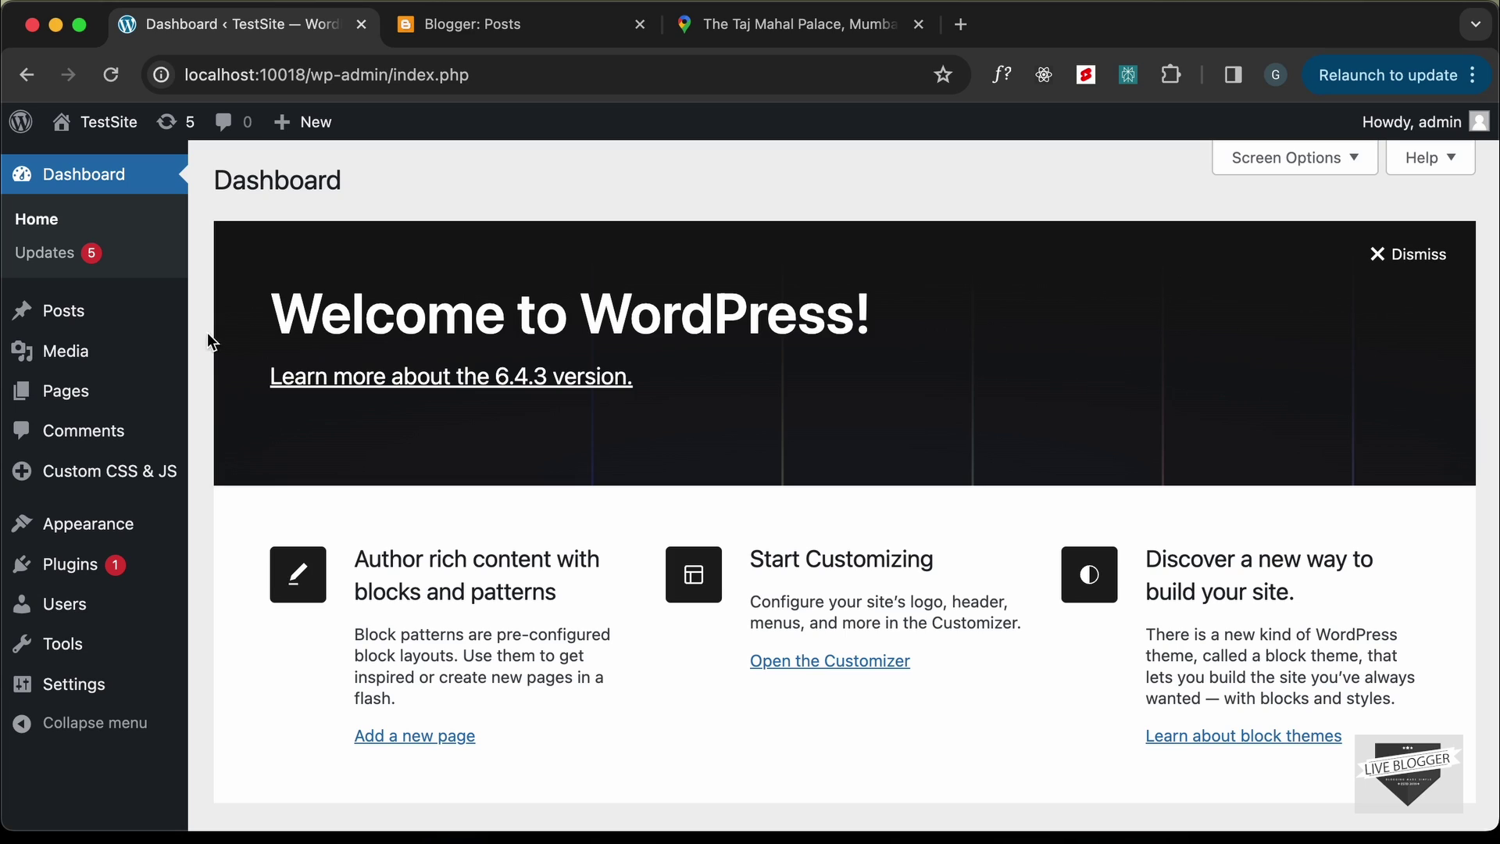
Start a new WordPress post titled 'Location'.
mouse_move(110, 321)
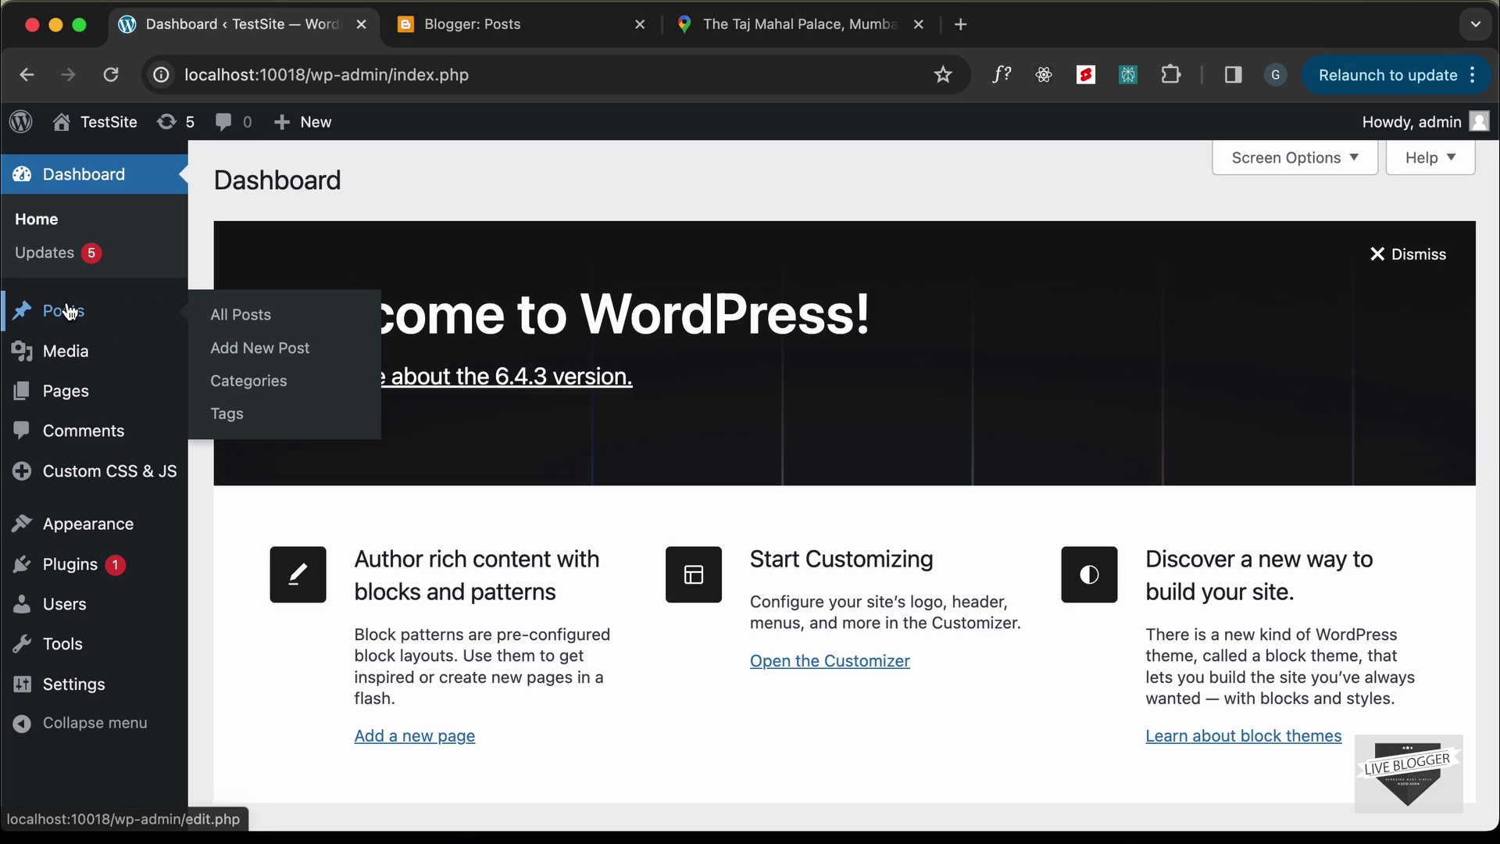
left_click(251, 356)
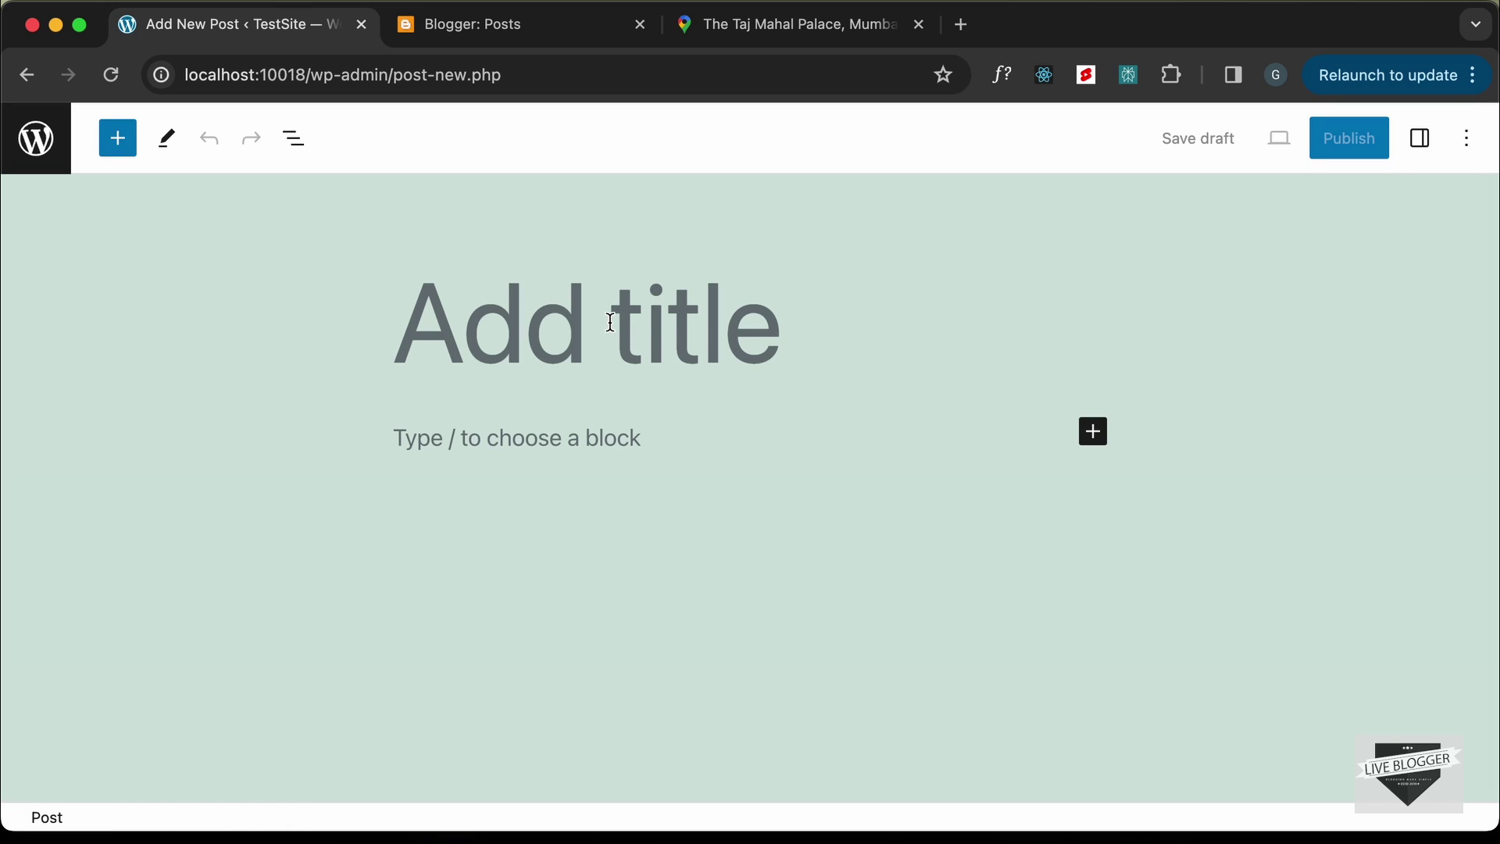
type("Location")
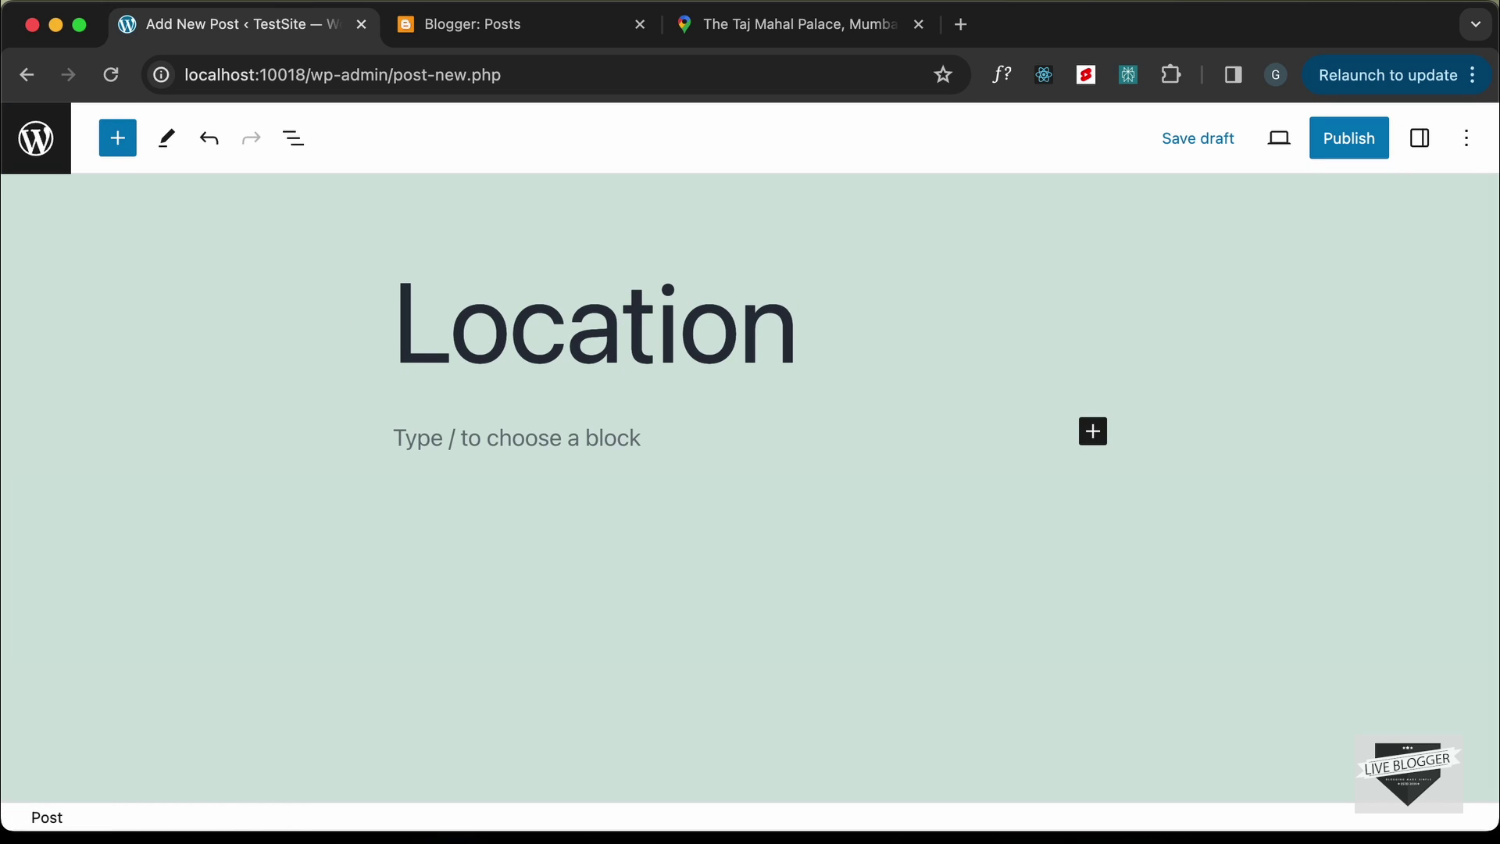
left_click(616, 443)
Add a Custom HTML block holding the pasted map iframe and publish the post.
left_click(1094, 438)
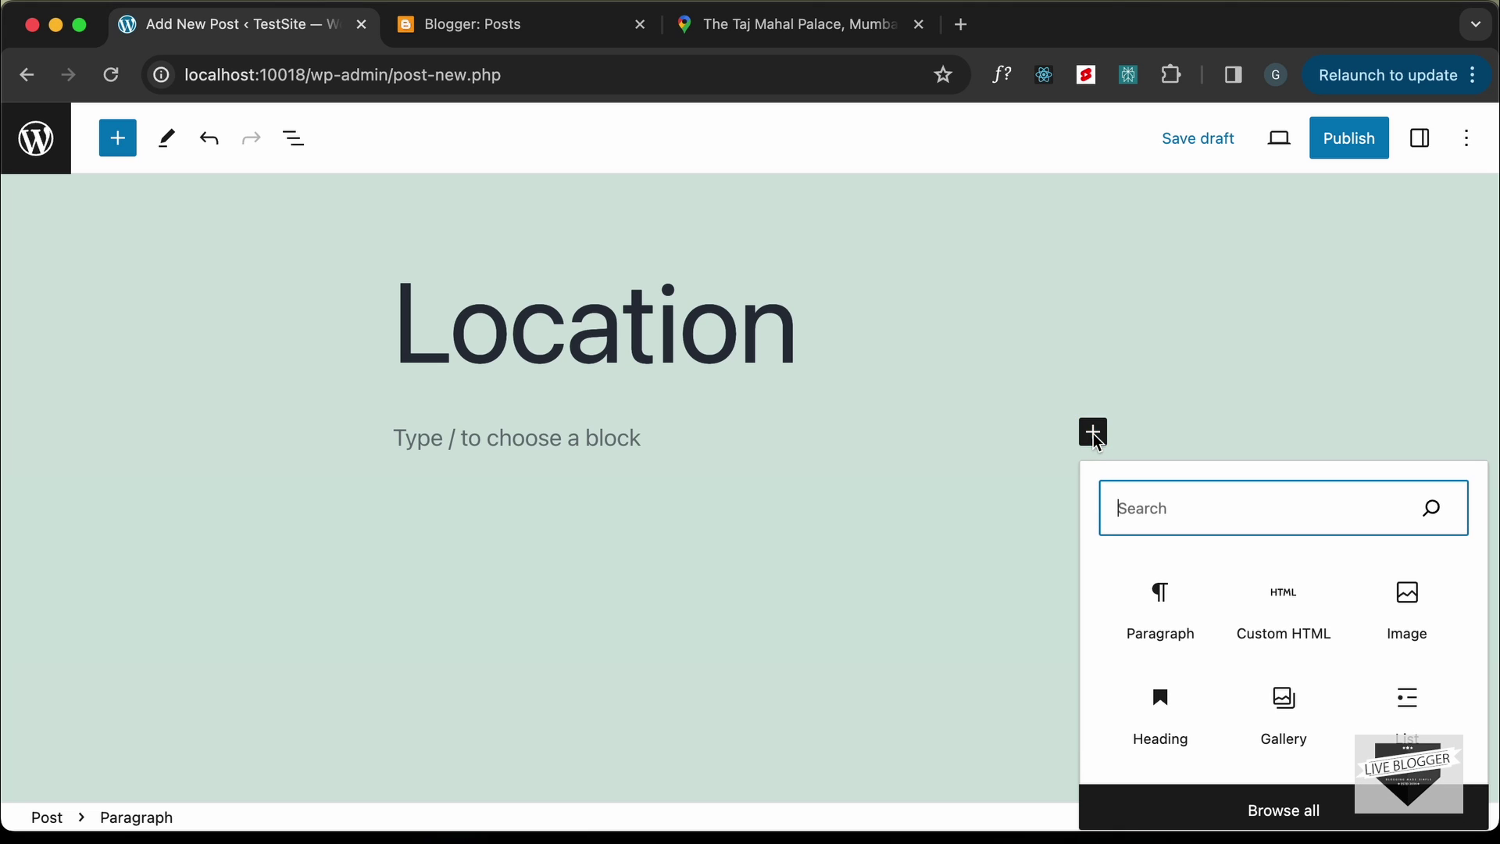
type("custom")
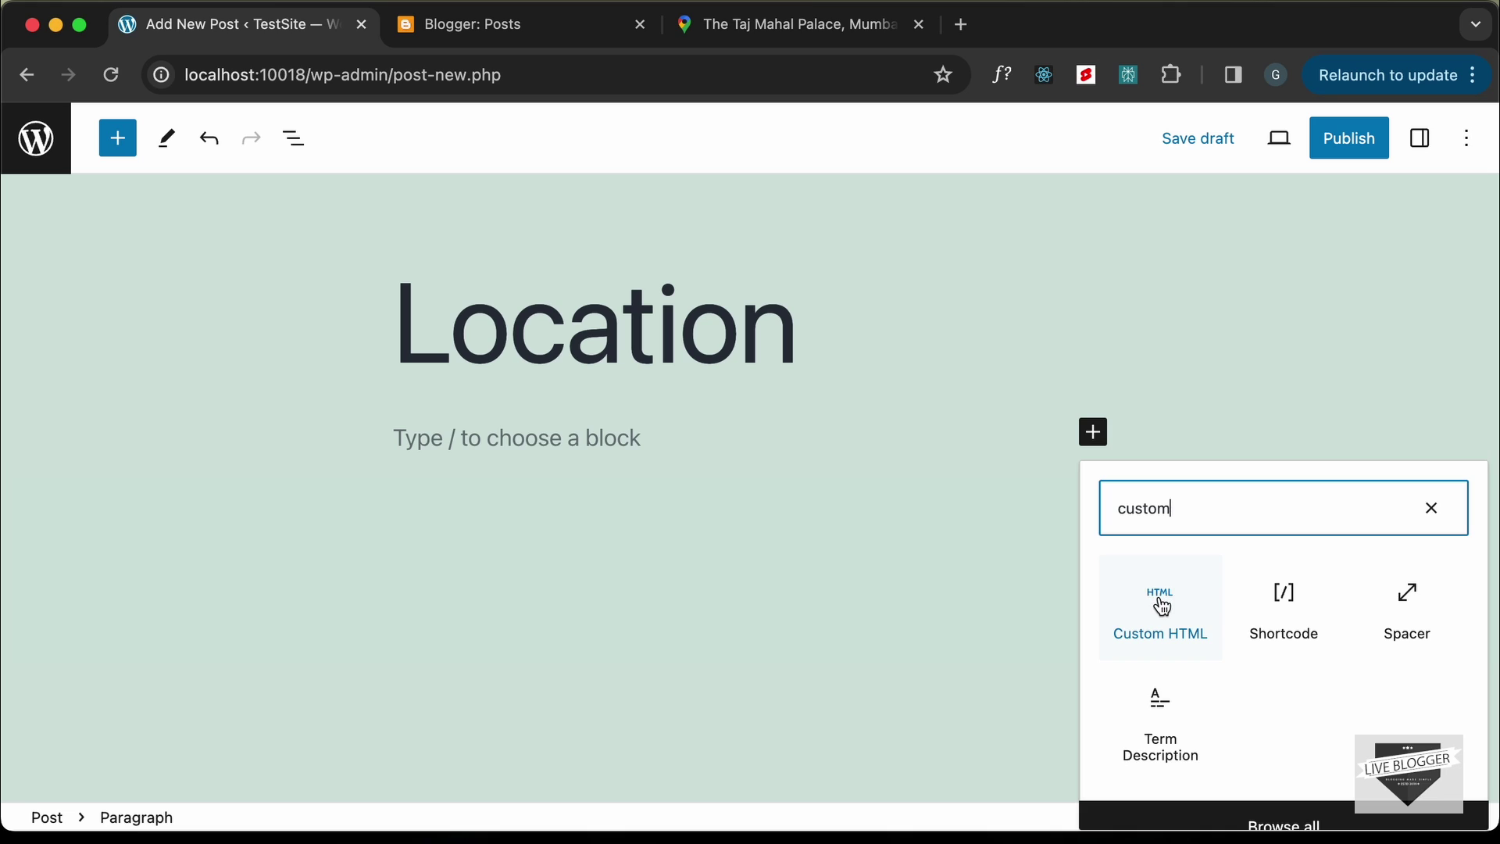
left_click(1159, 604)
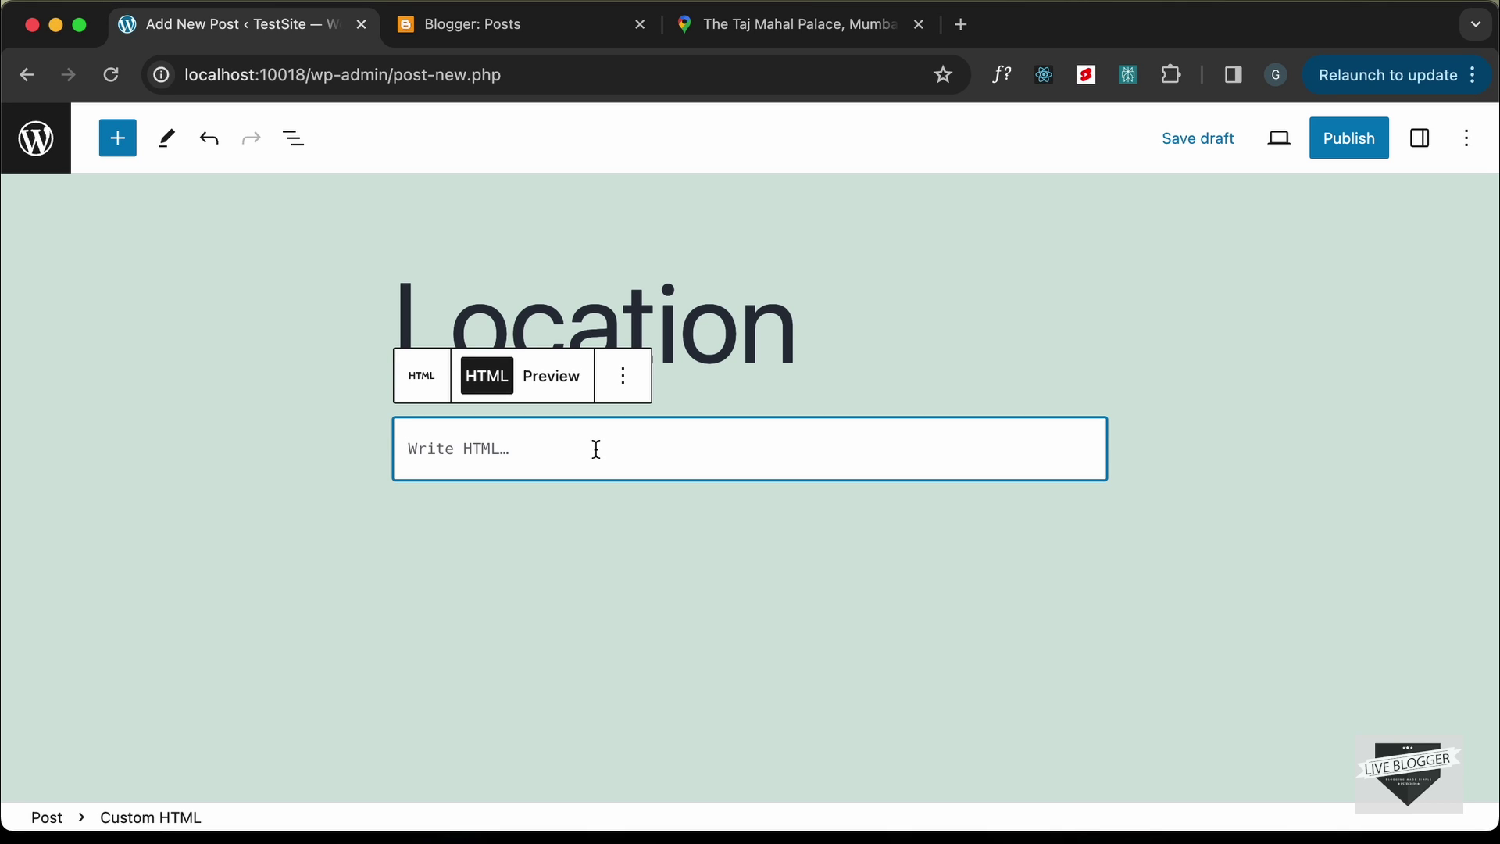
key("super+v")
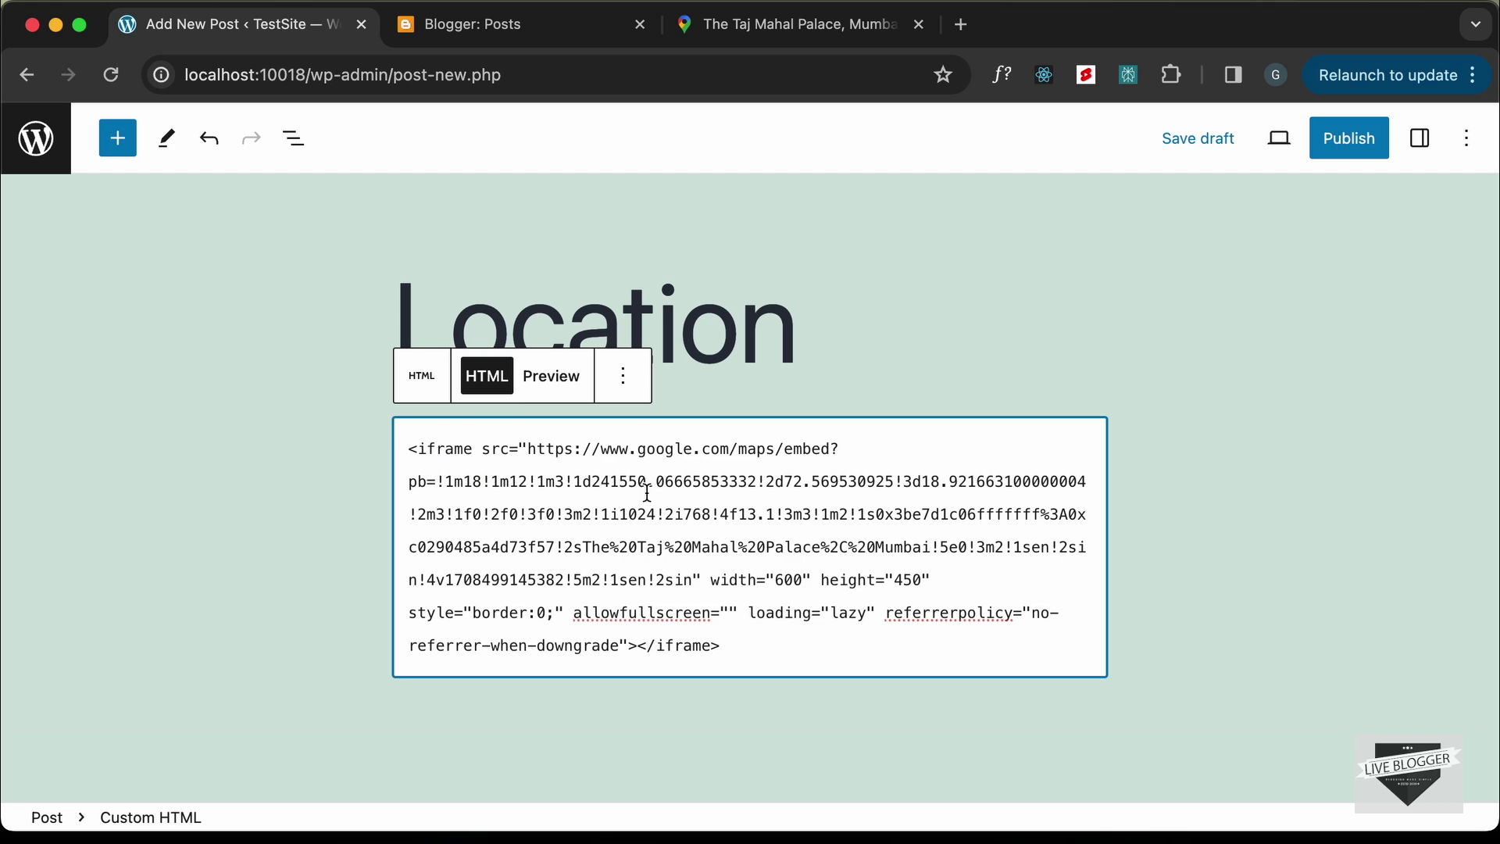
left_click(1345, 156)
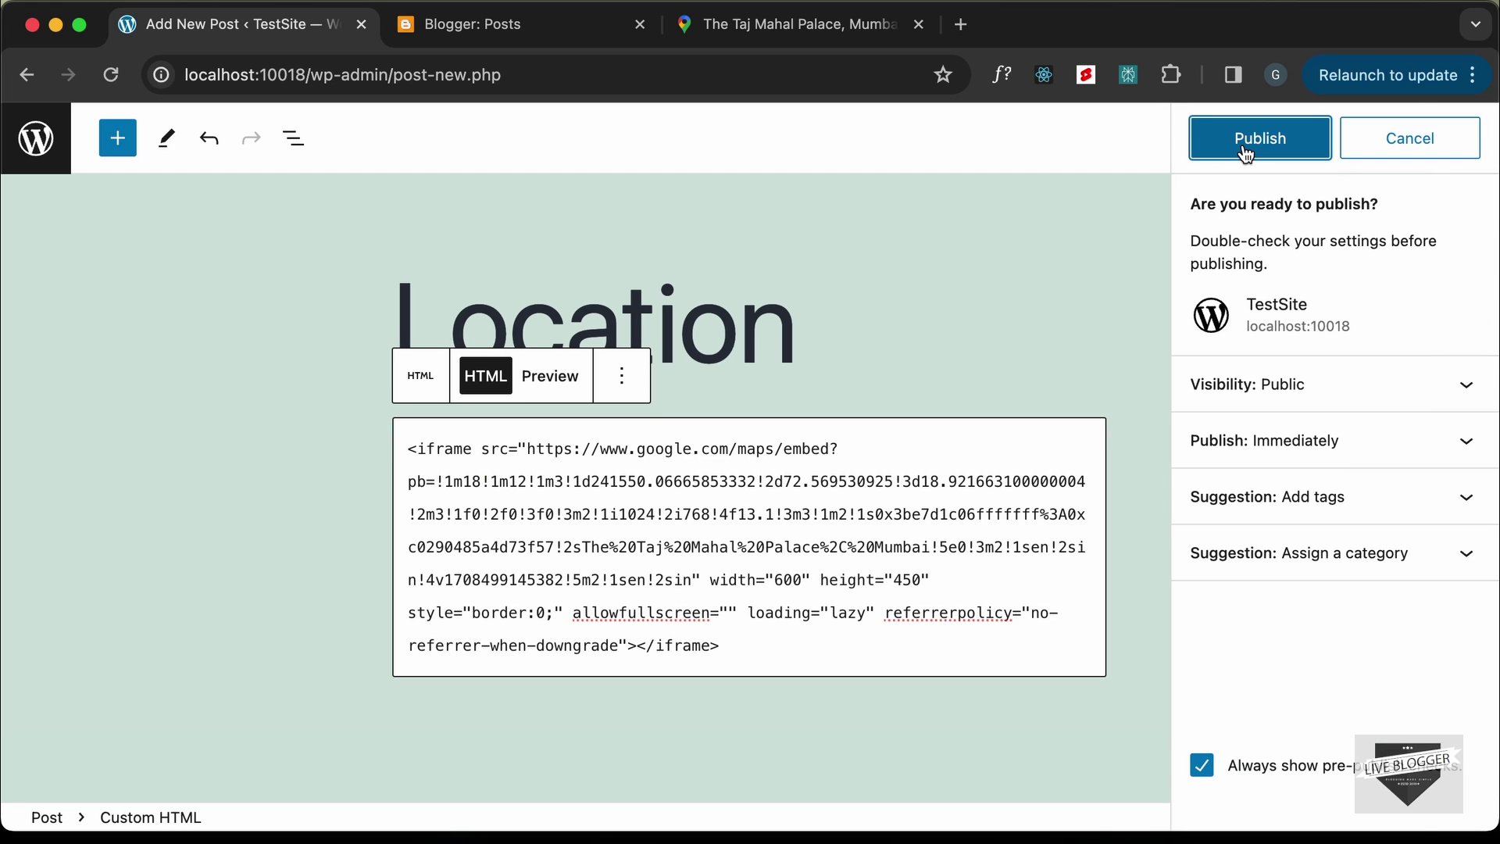
left_click(1246, 154)
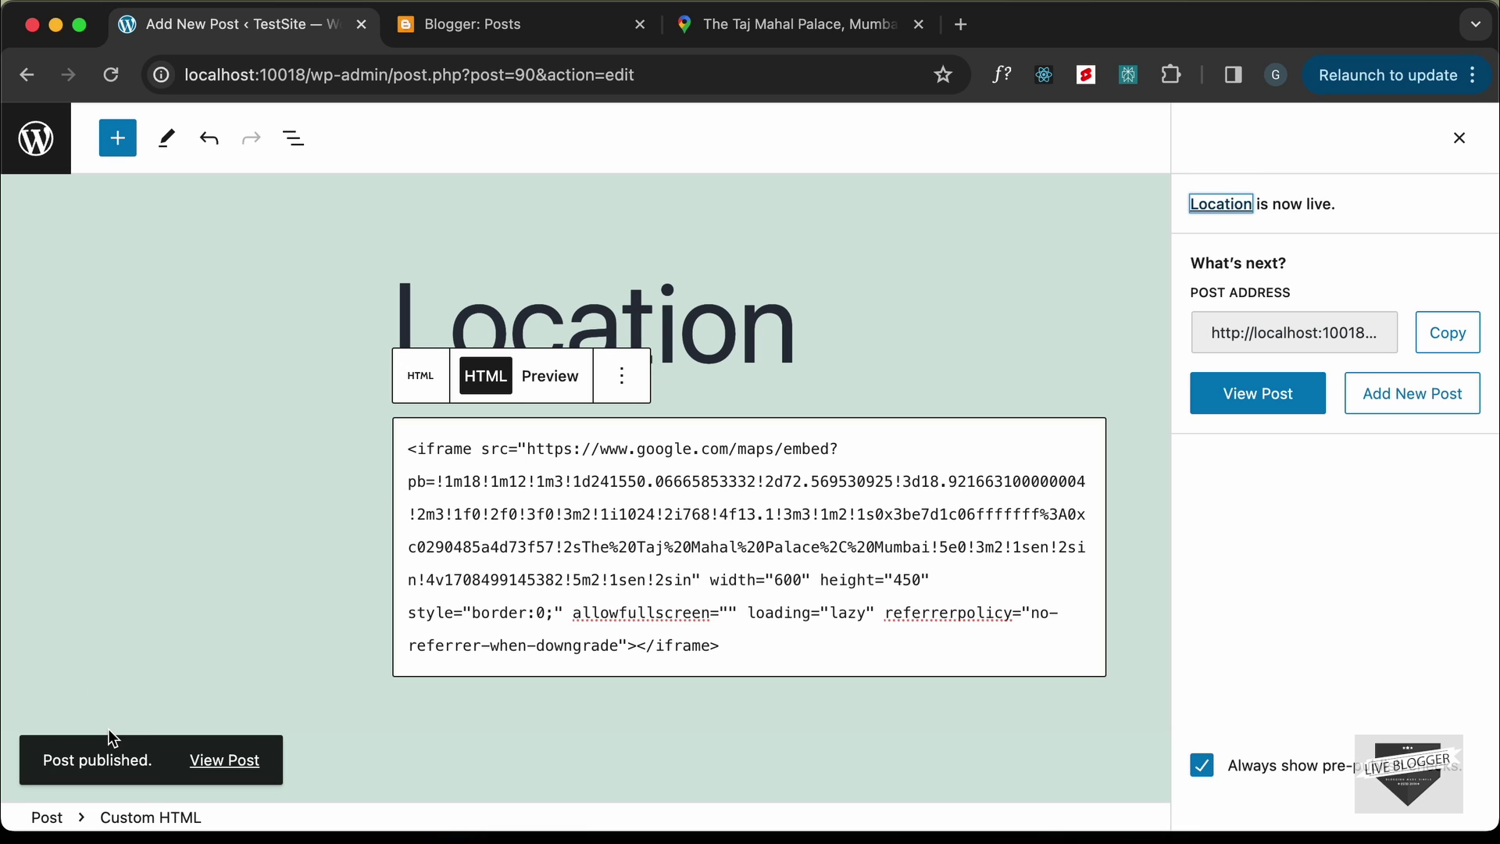
Open the published Location post and scroll to check how wide the embedded map appears.
left_click(238, 770)
left_click(500, 29)
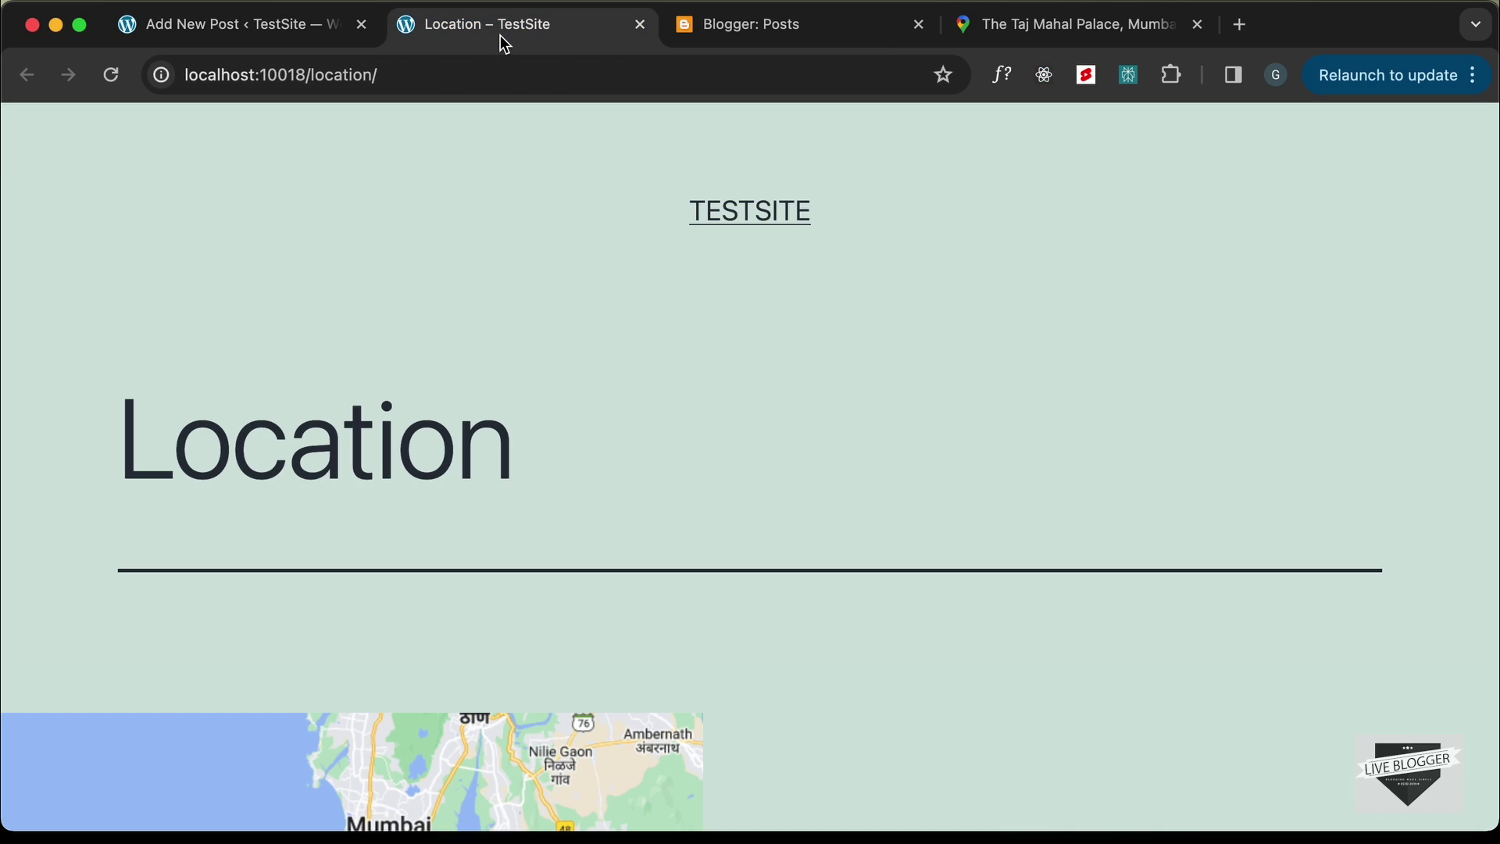
scroll(570, 461, "down", 7)
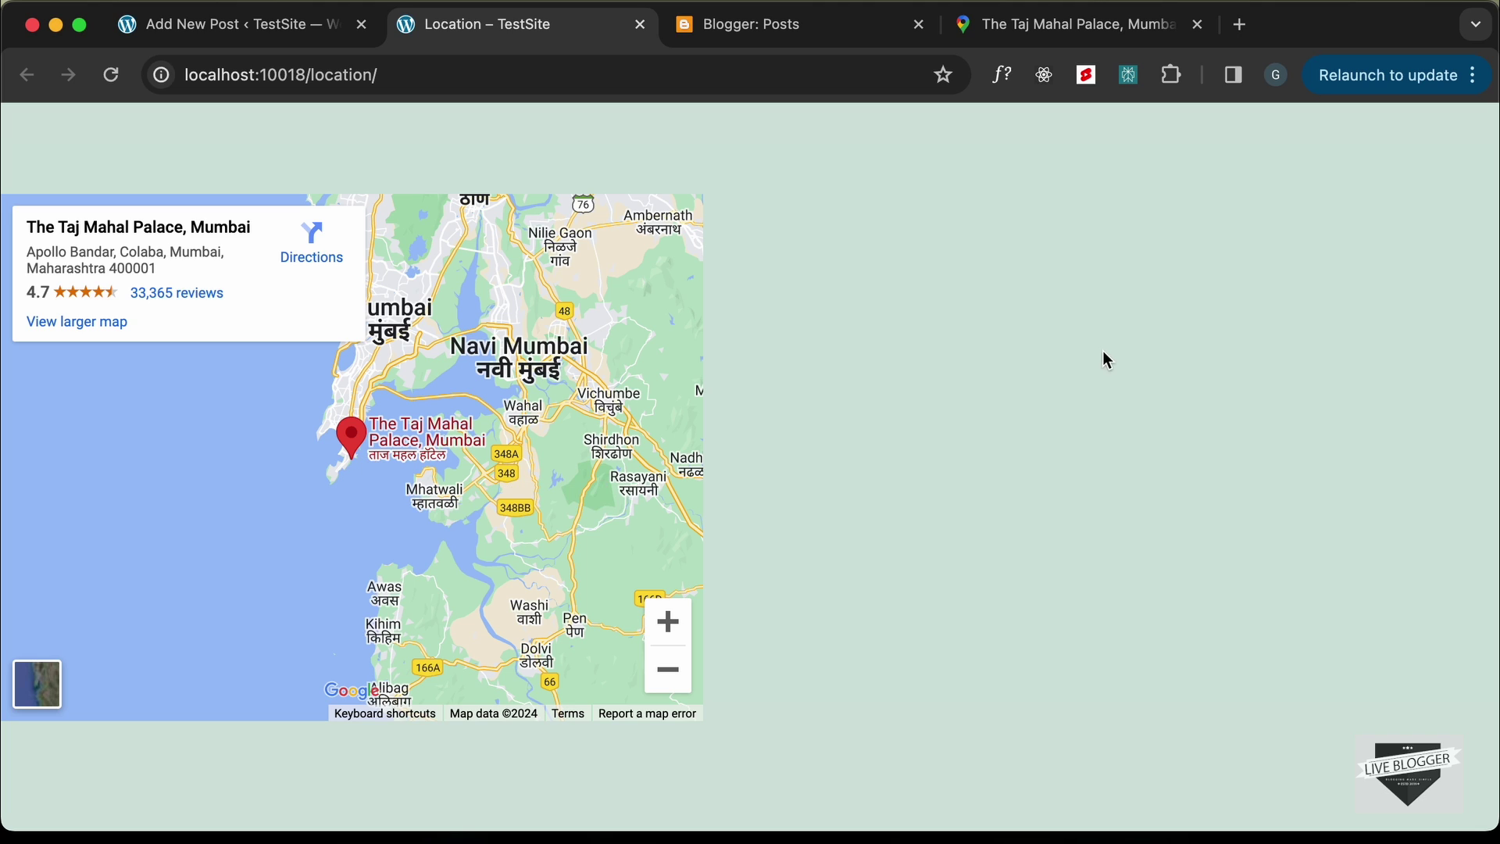
scroll(621, 430, "up", 5)
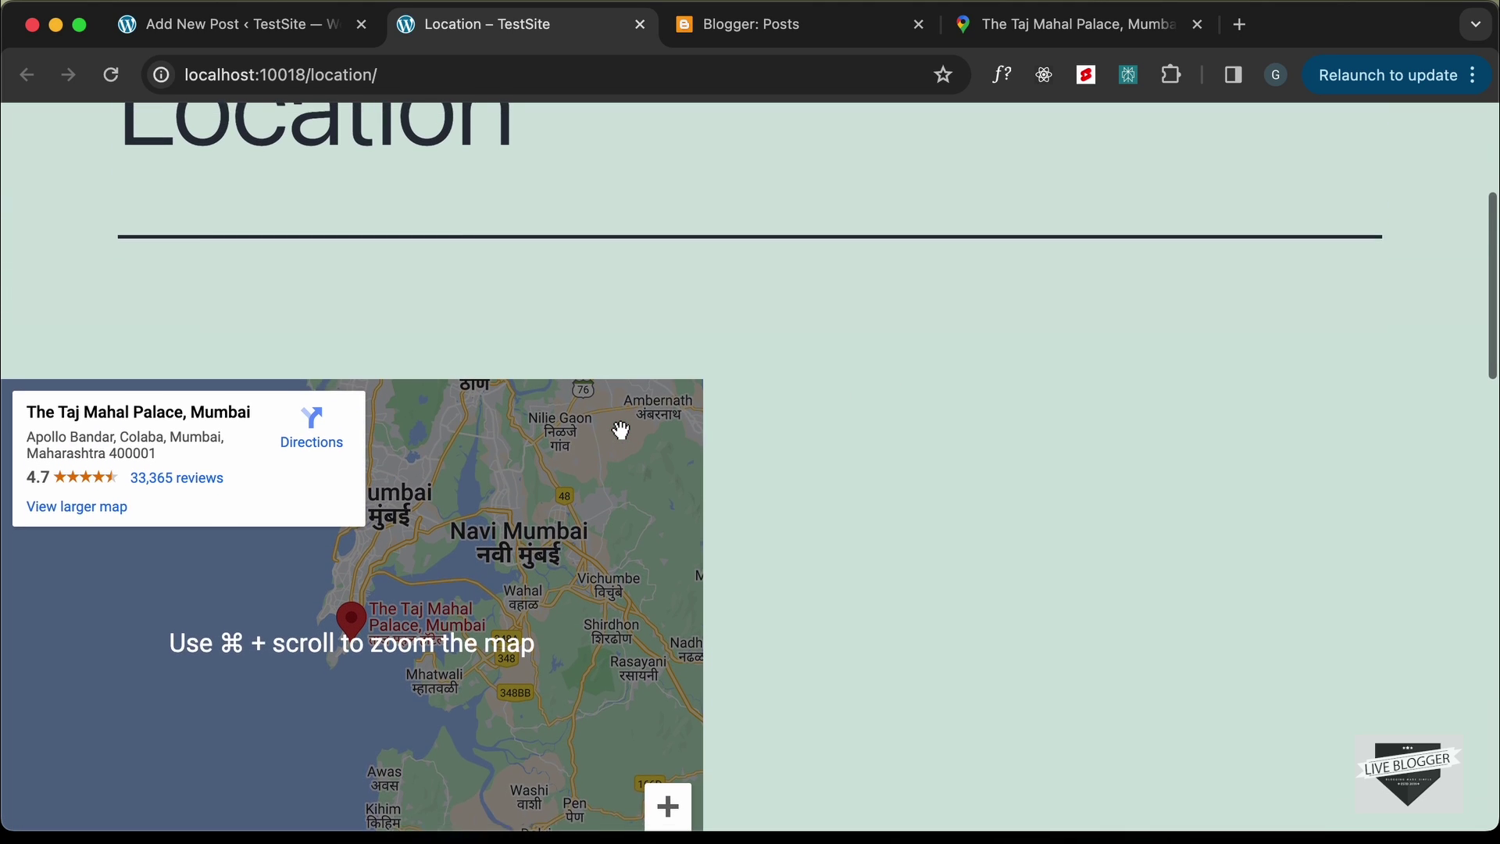
scroll(619, 429, "down", 5)
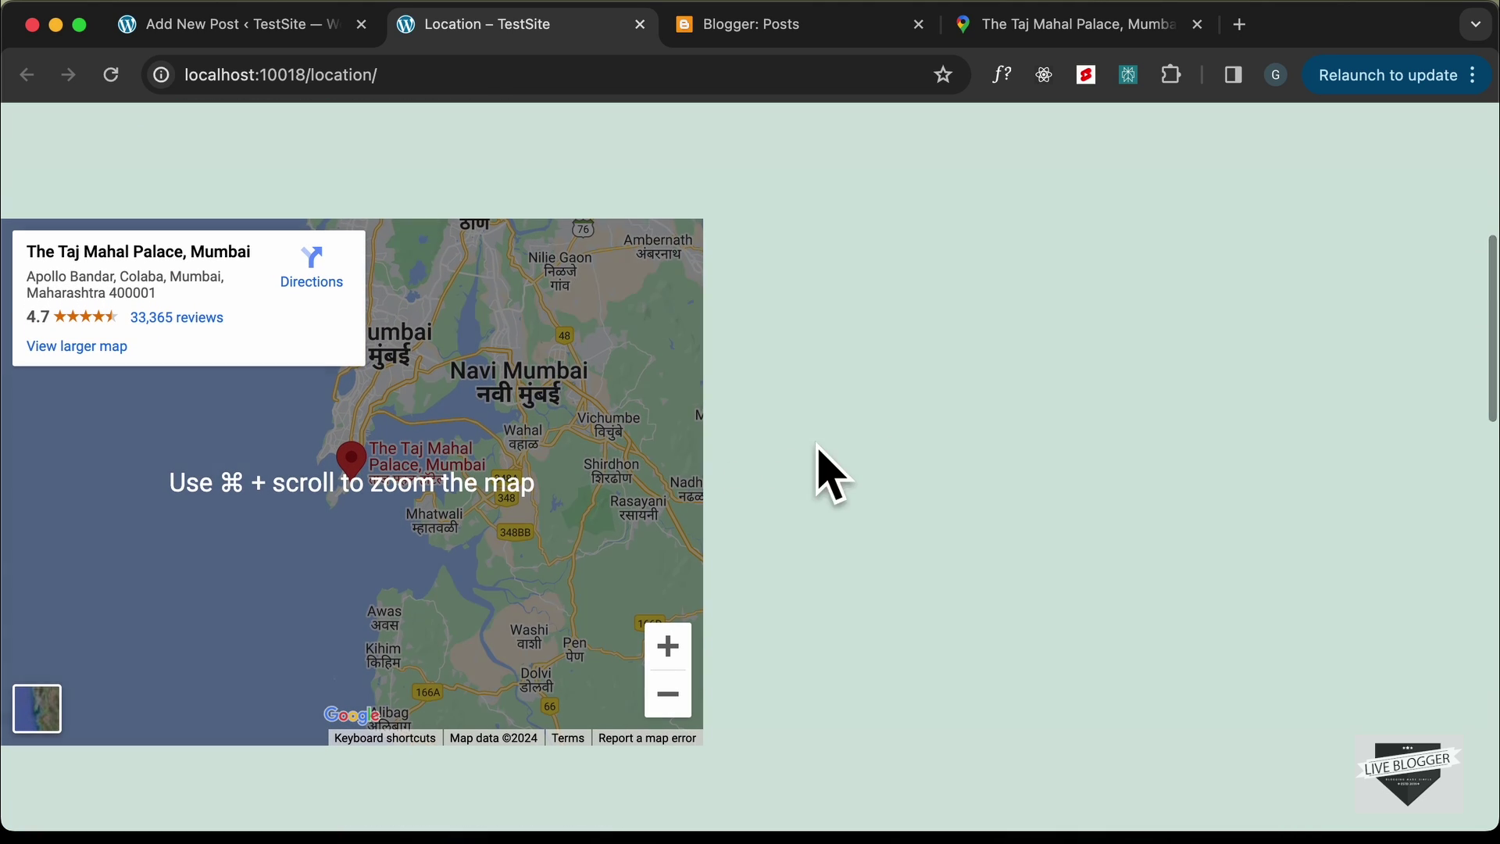
left_click(294, 25)
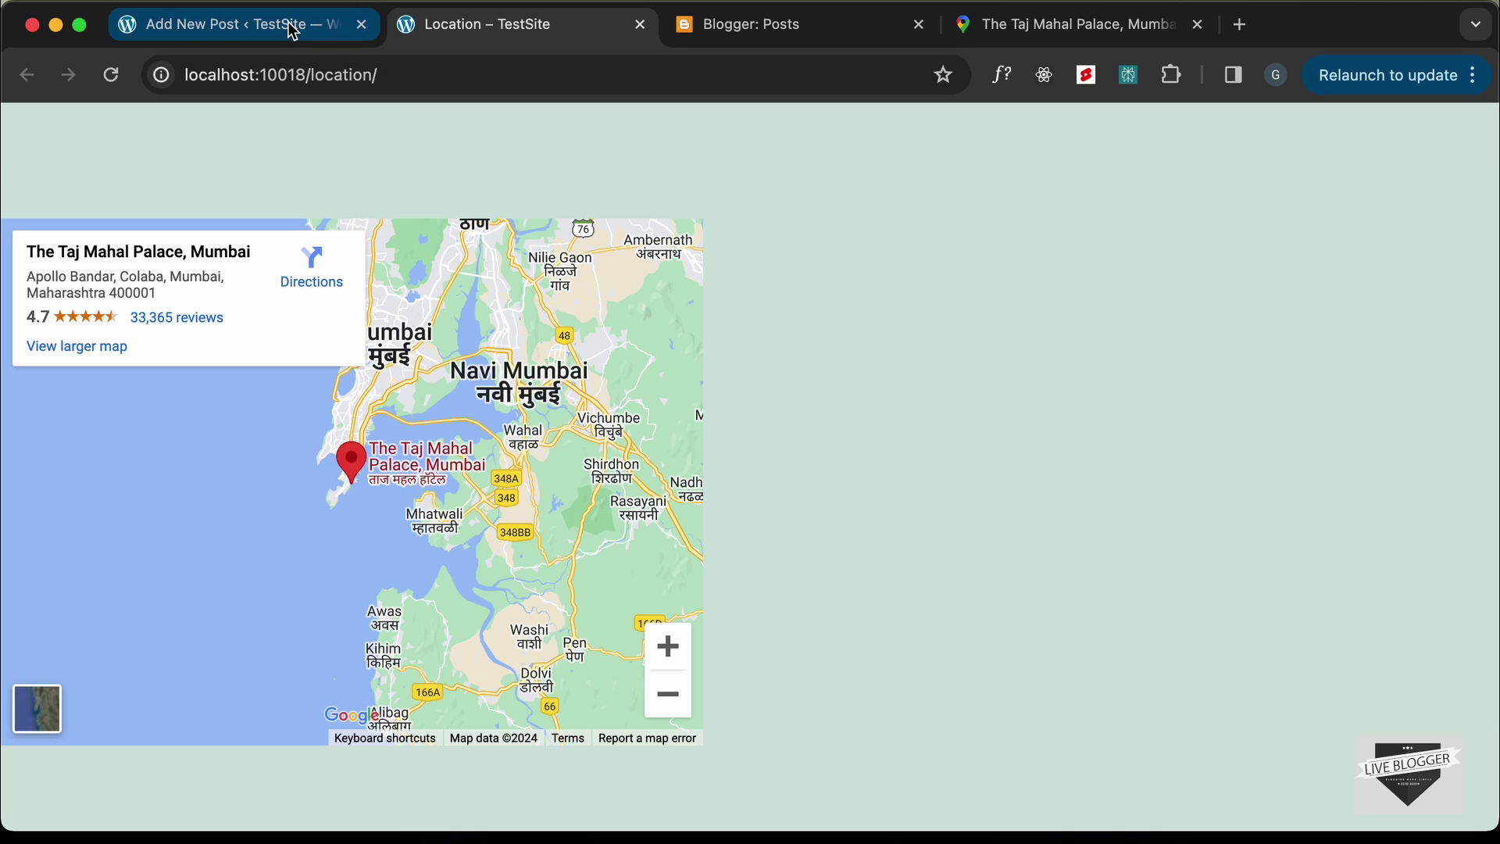
Give the iframe class 'location' and start a style block above it.
left_click(466, 446)
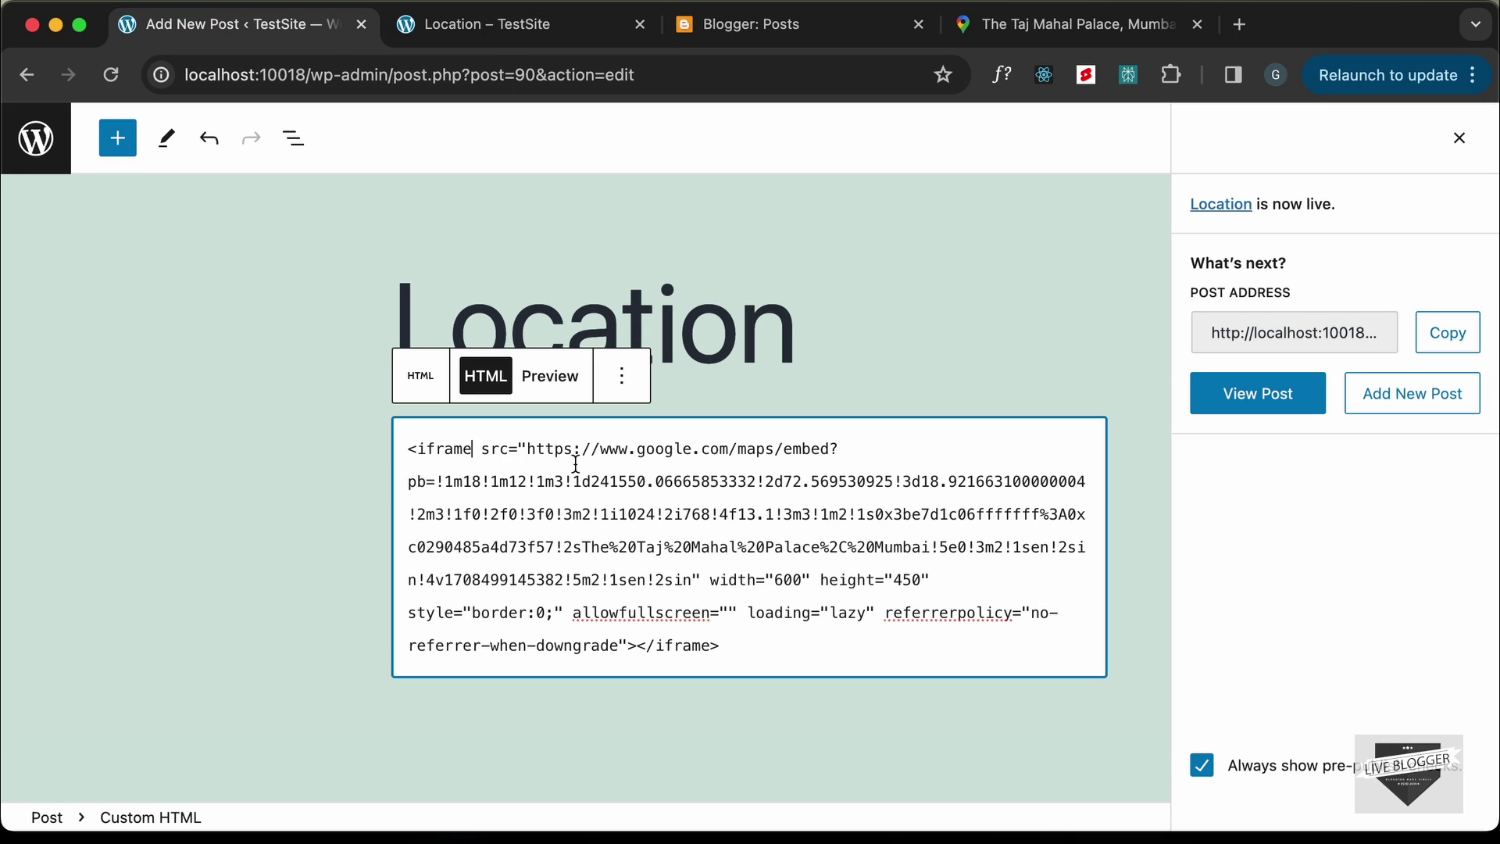
type("class=''")
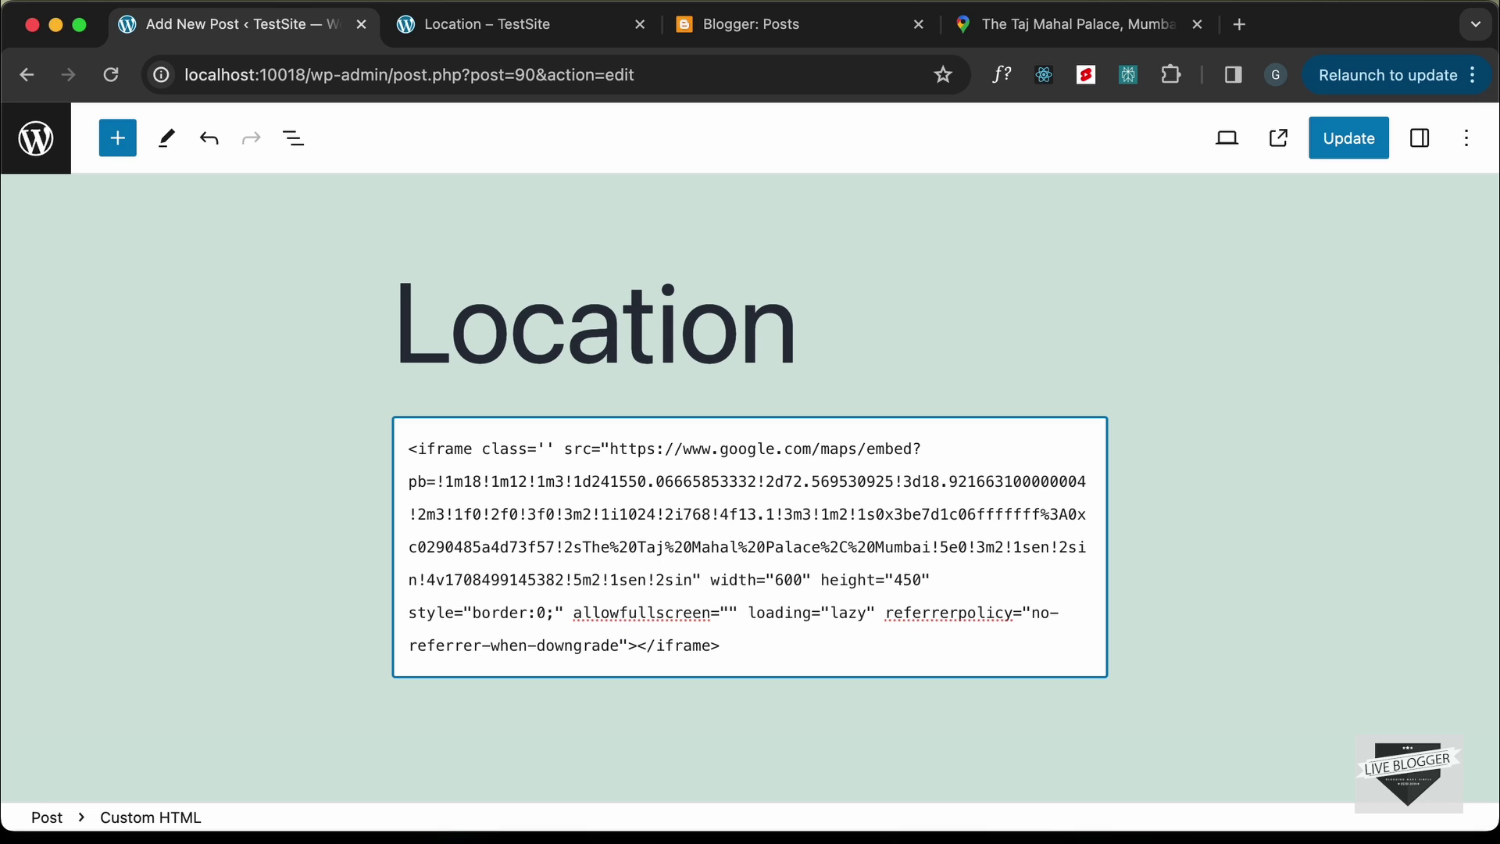
type("location")
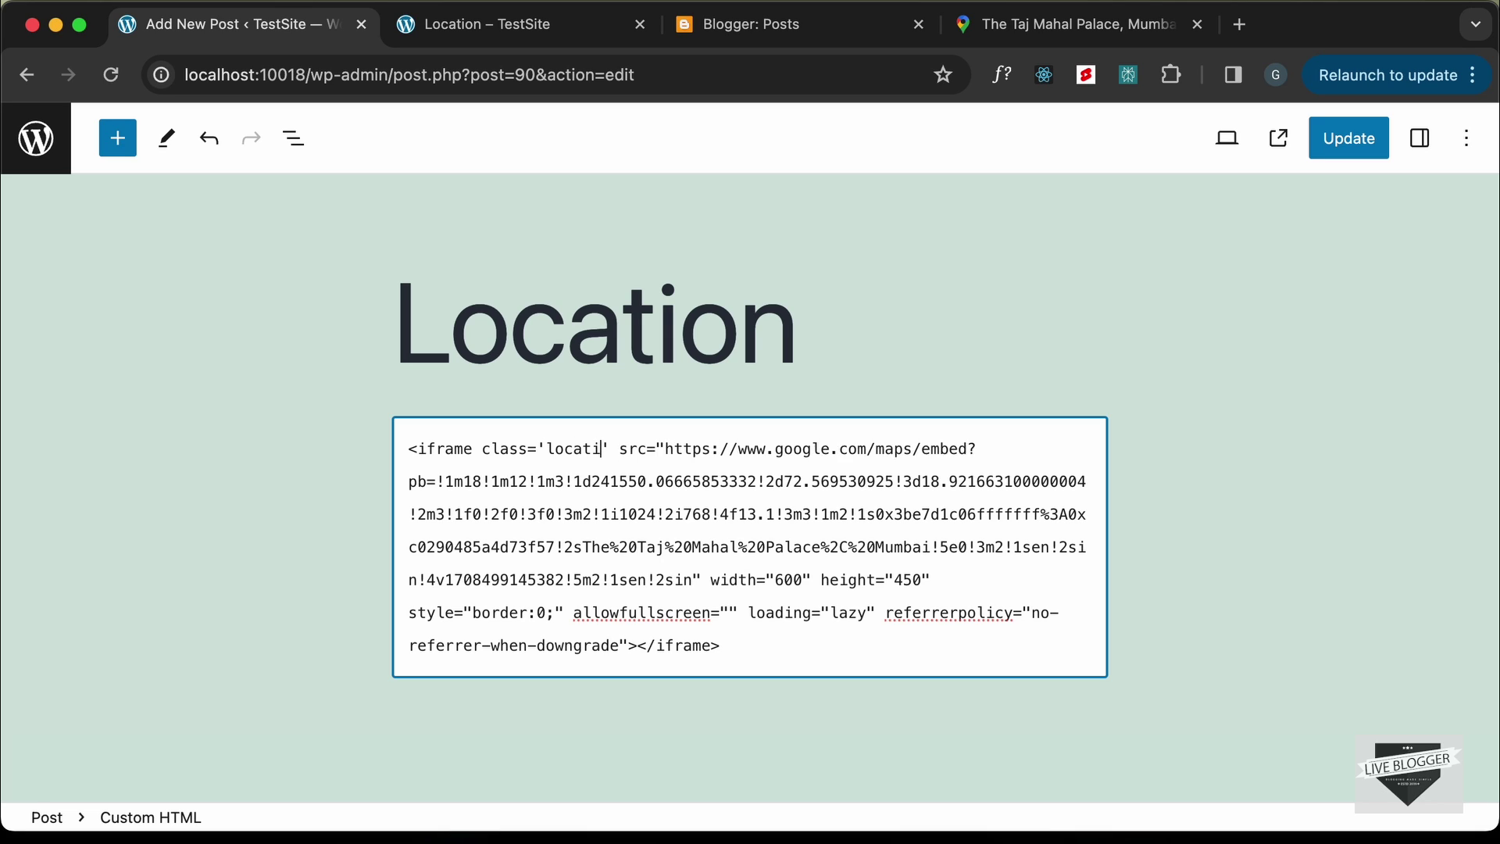
key("Return")
key("Return")
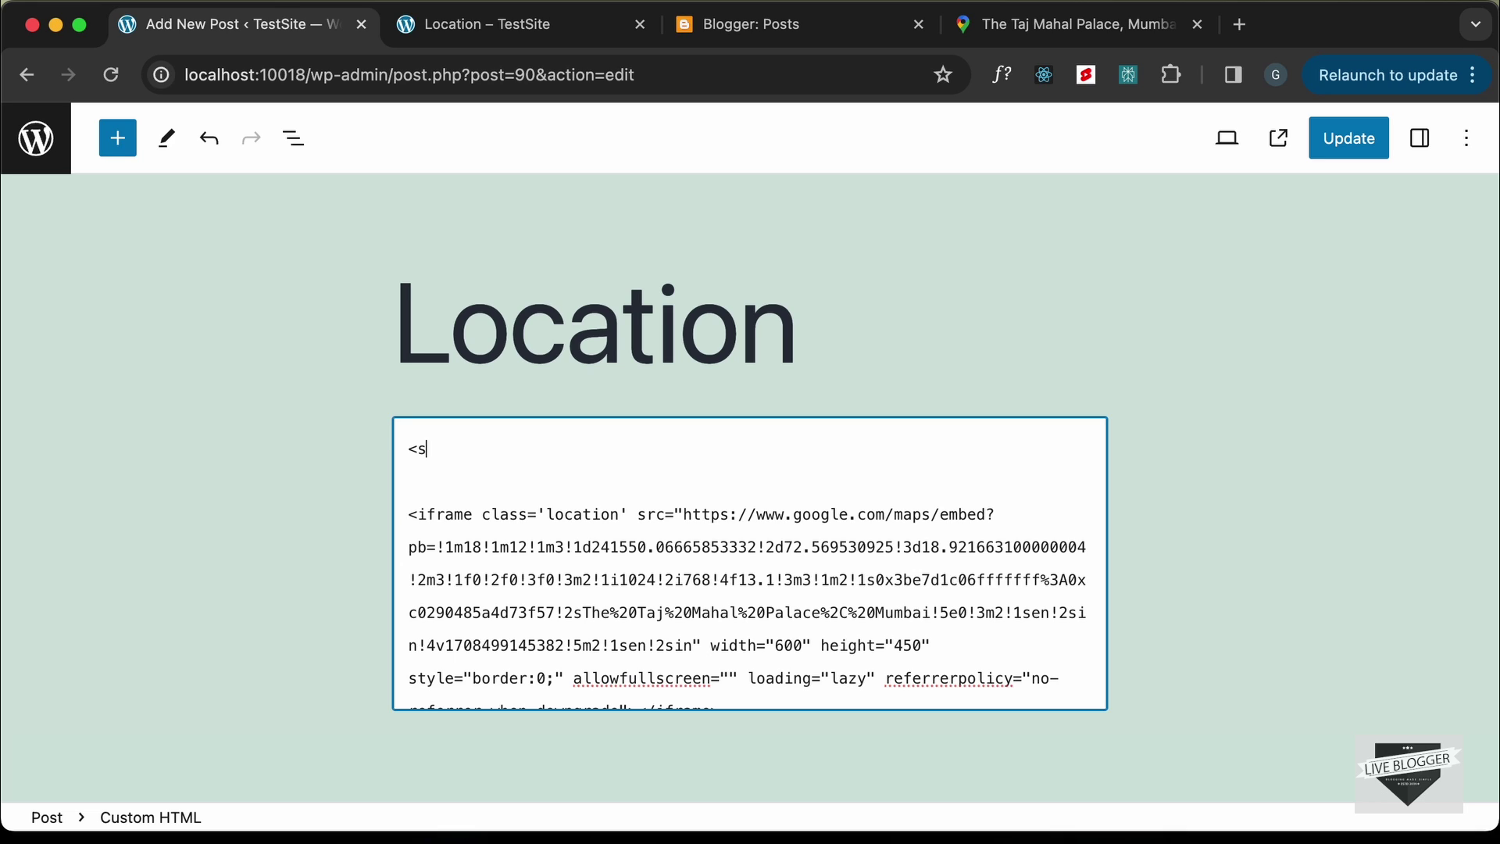
key("Return")
key("Return")
type(">")
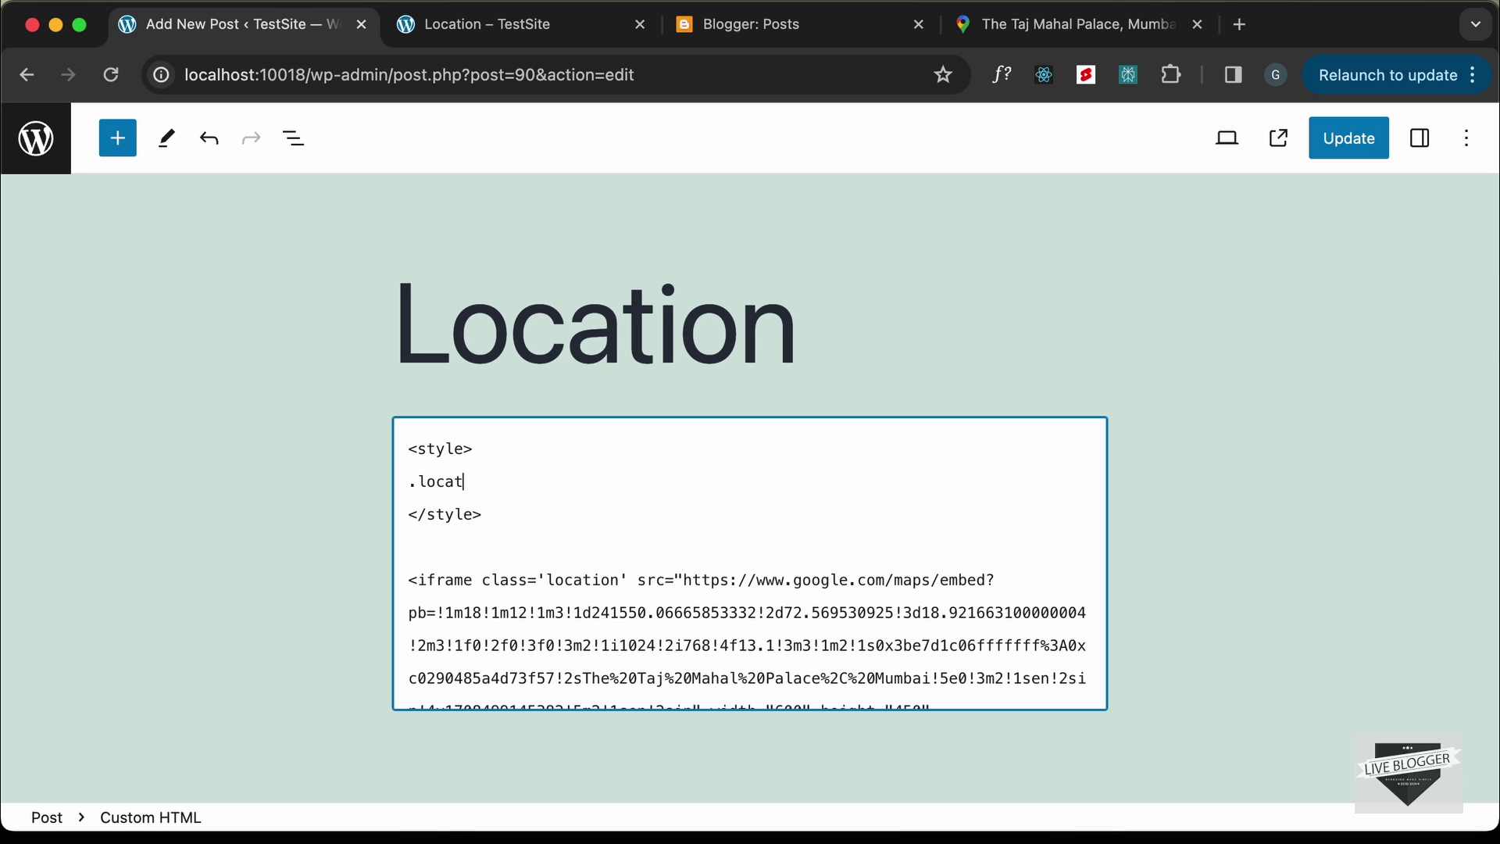
Set the .location rule to width: 100% and update the post.
key("Return")
key("Return")
key("Left")
key("Left")
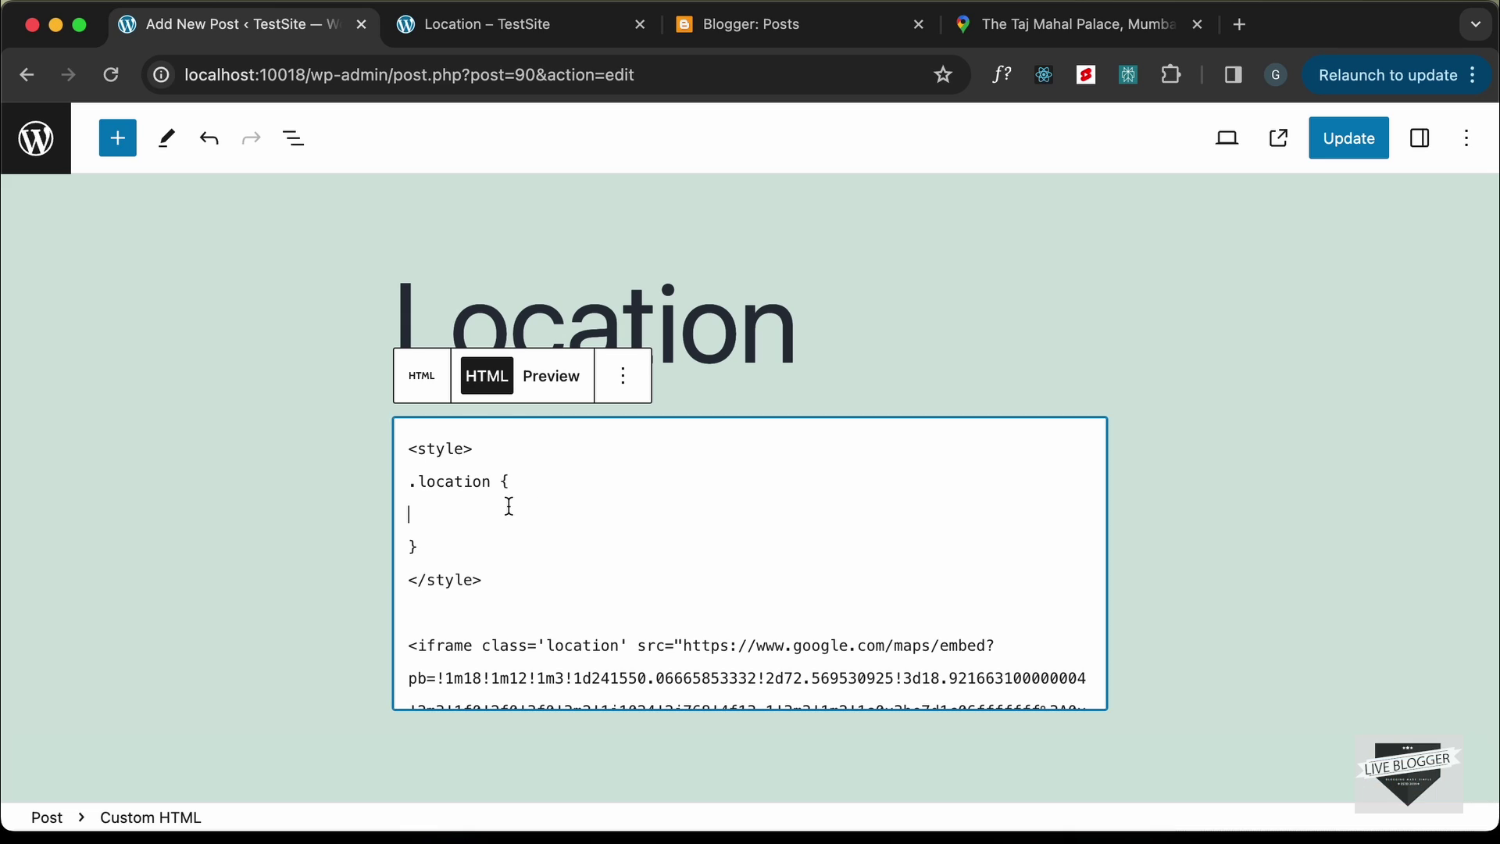
type("width: 100%")
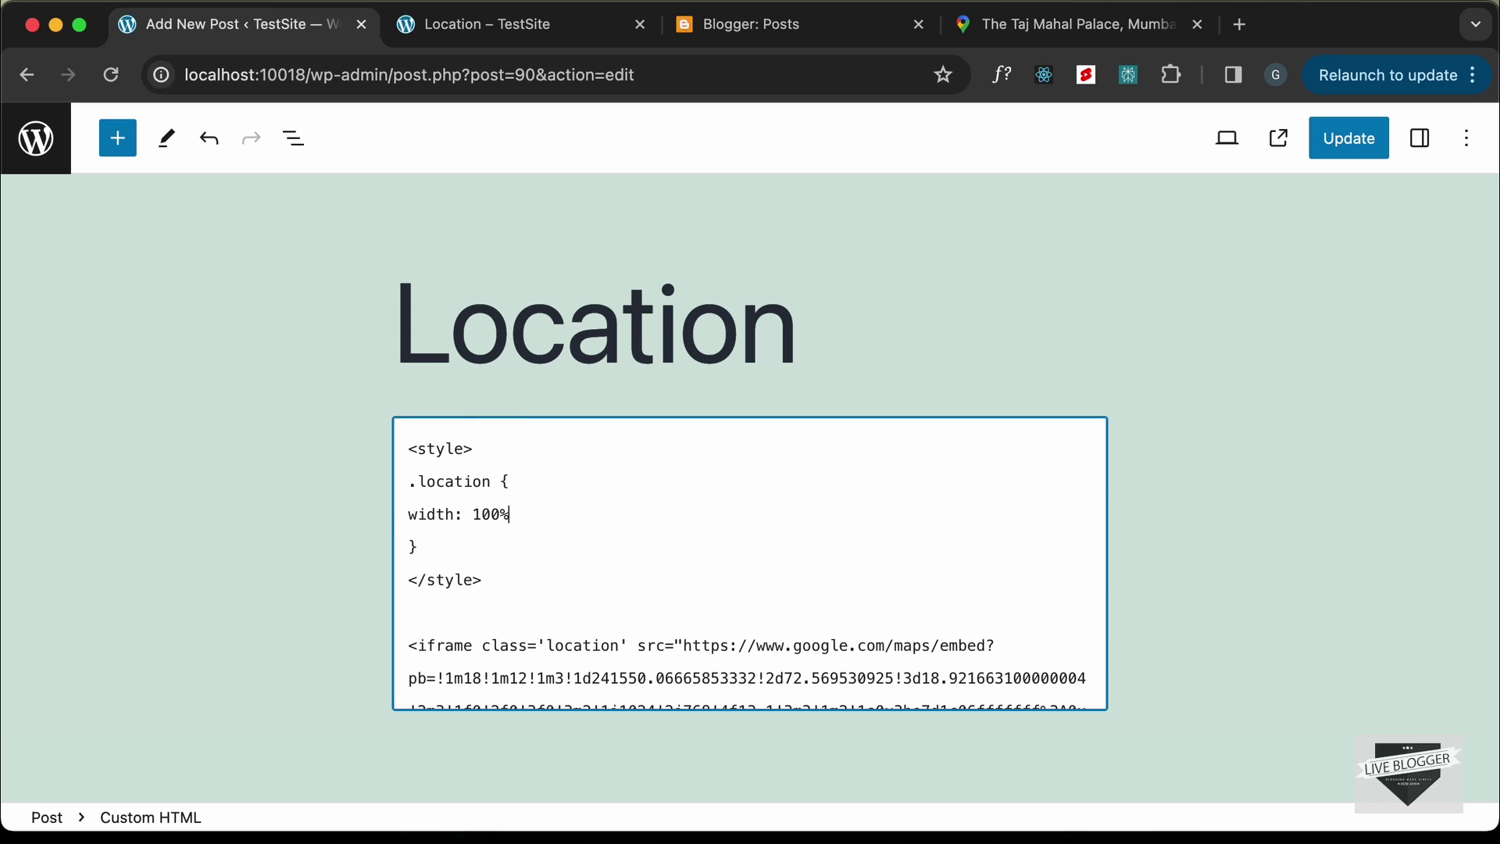
type(";")
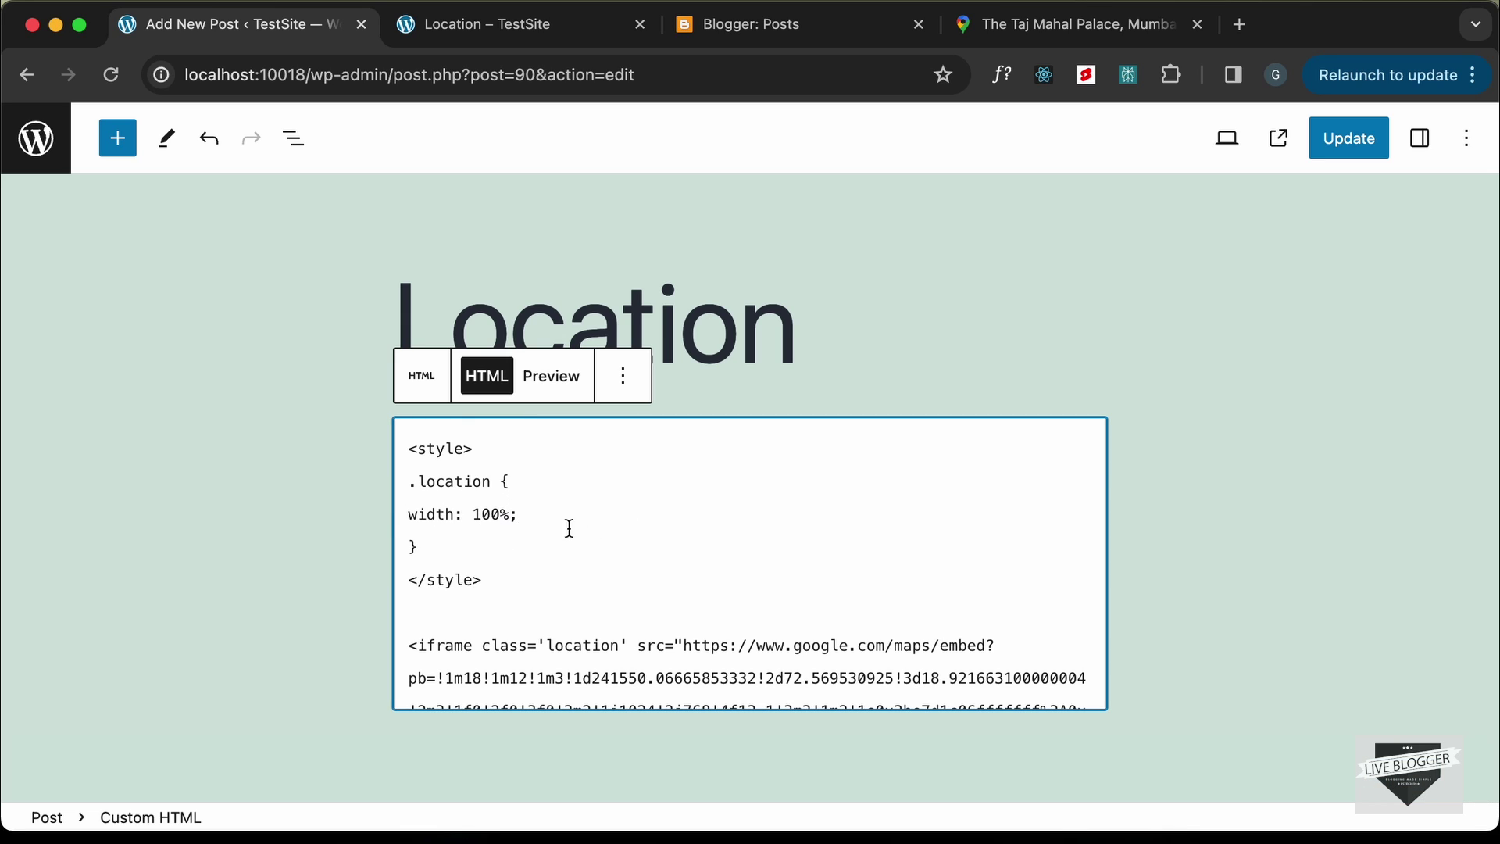
left_click_drag(408, 516, 566, 512)
left_click(617, 500)
left_click(1358, 148)
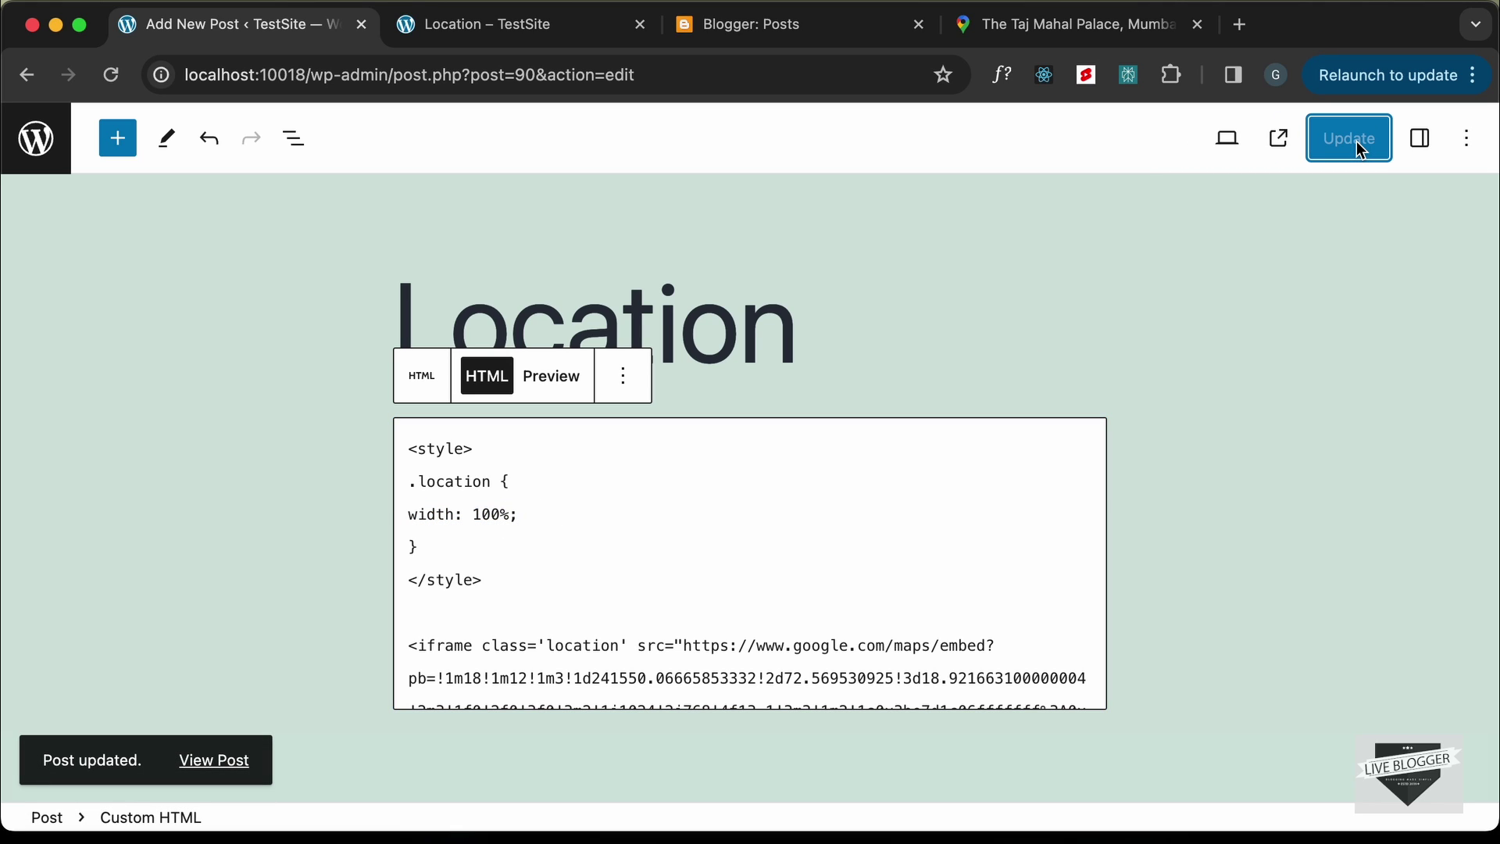
left_click(503, 30)
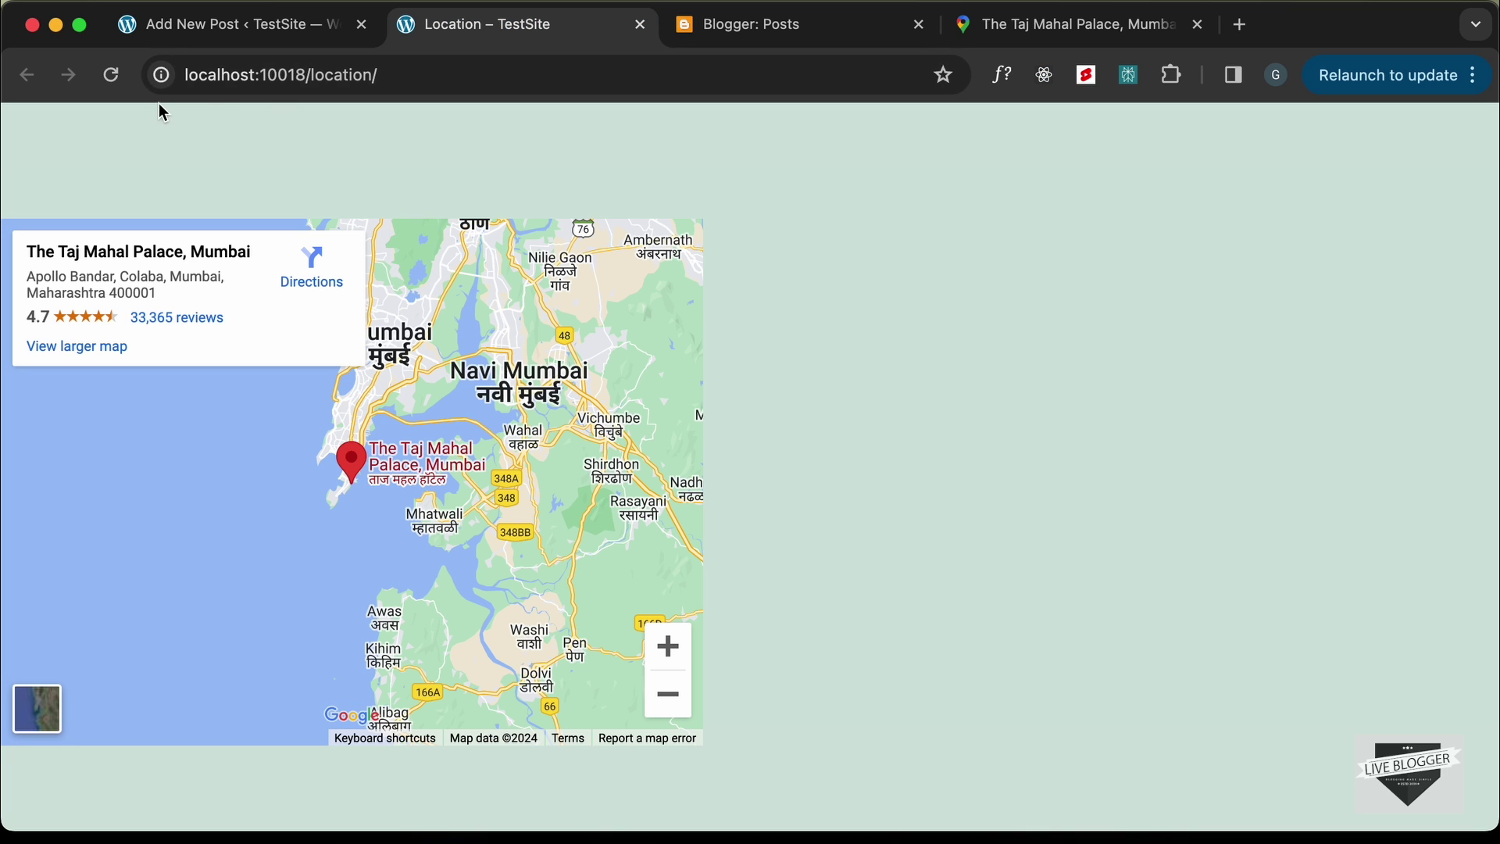
Reload the post and test the full-width map's zoom in and out toward Colaba.
left_click(110, 75)
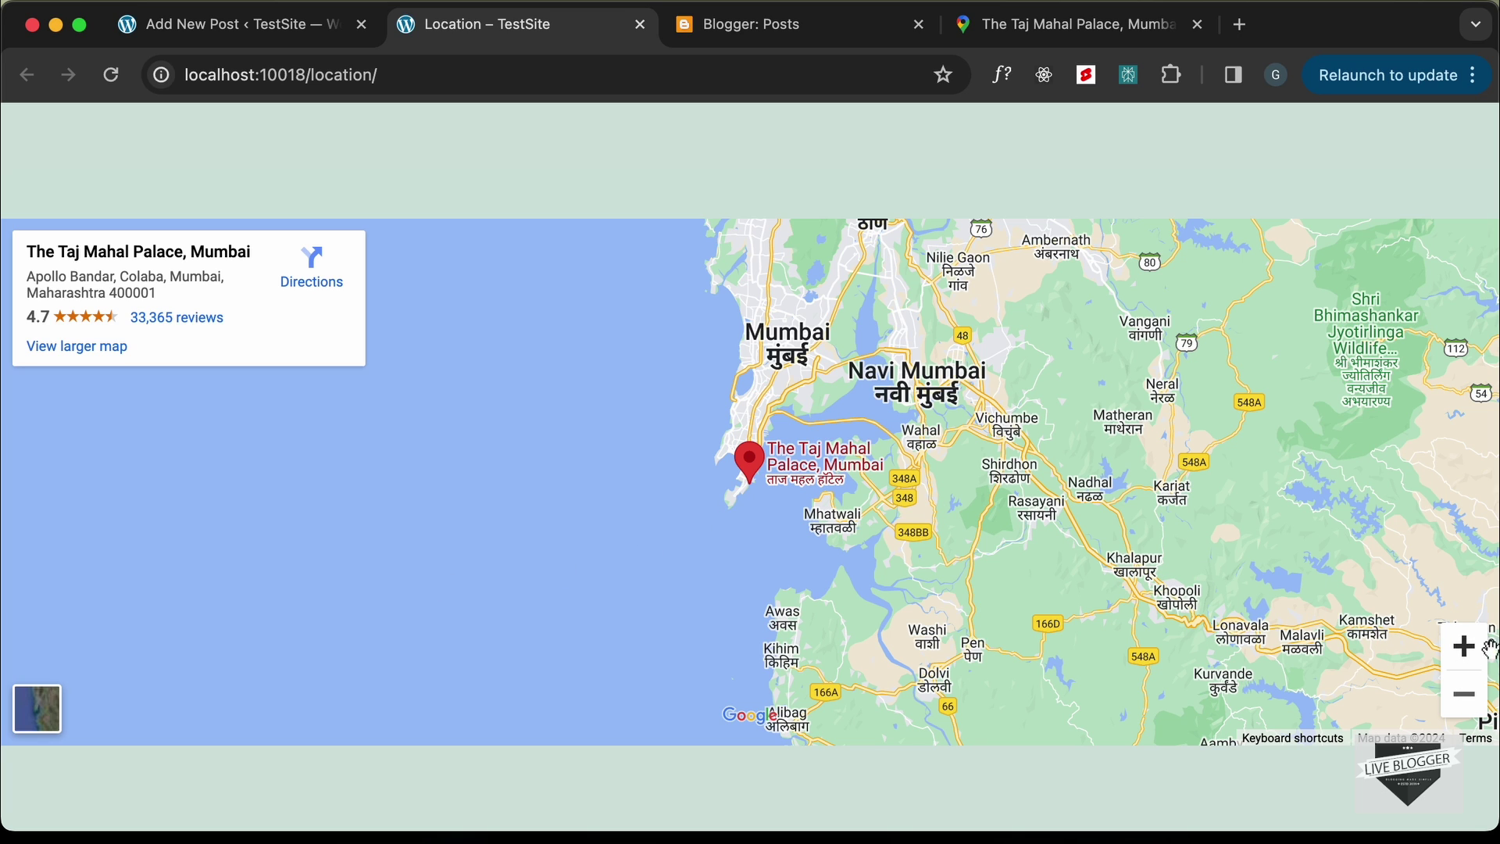
left_click(1465, 649)
left_click(1467, 650)
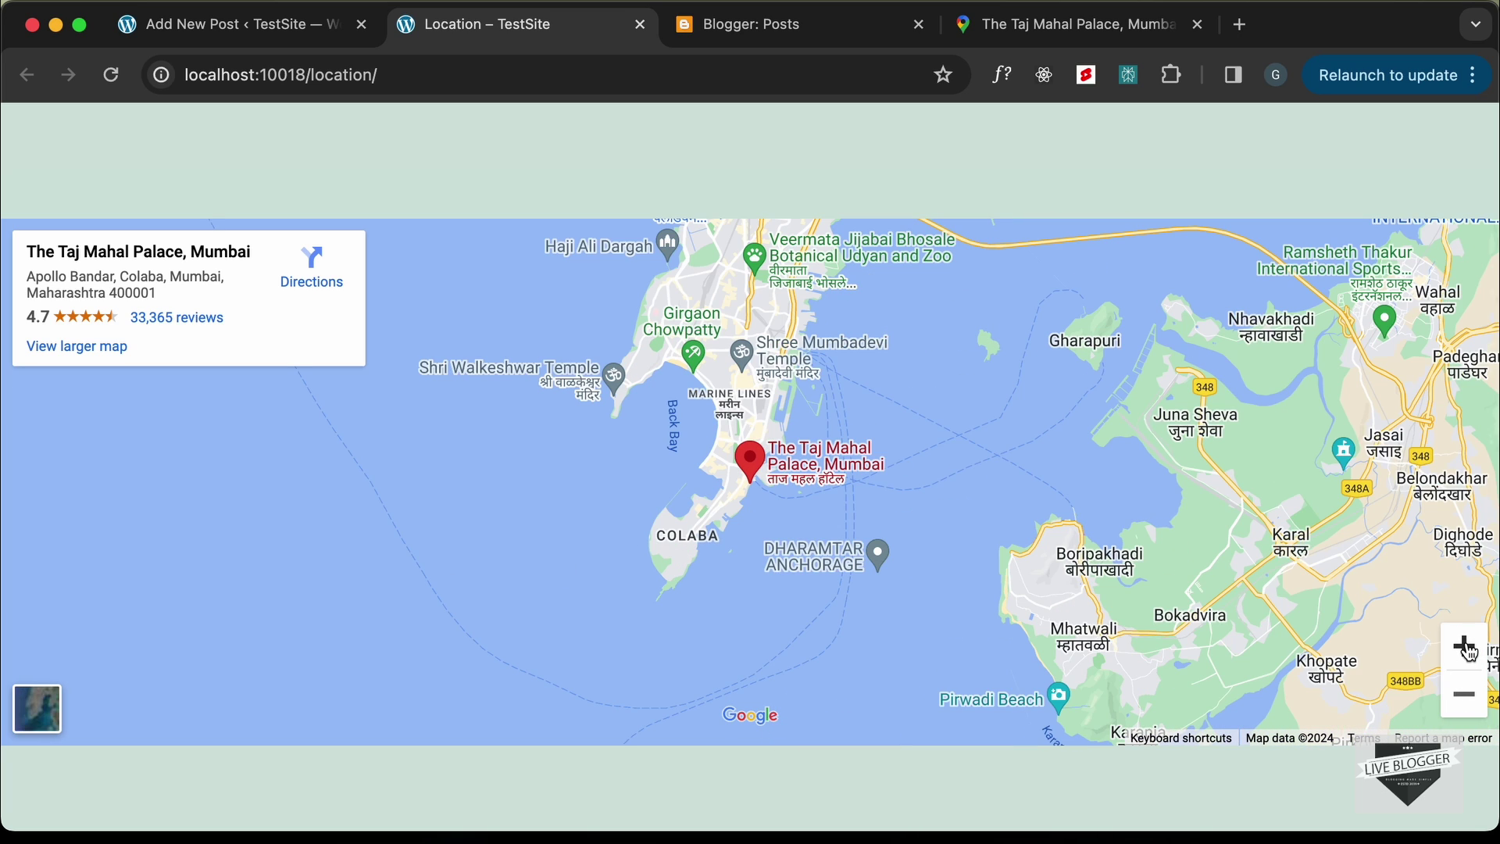
left_click(1467, 648)
left_click(1465, 695)
left_click(1467, 697)
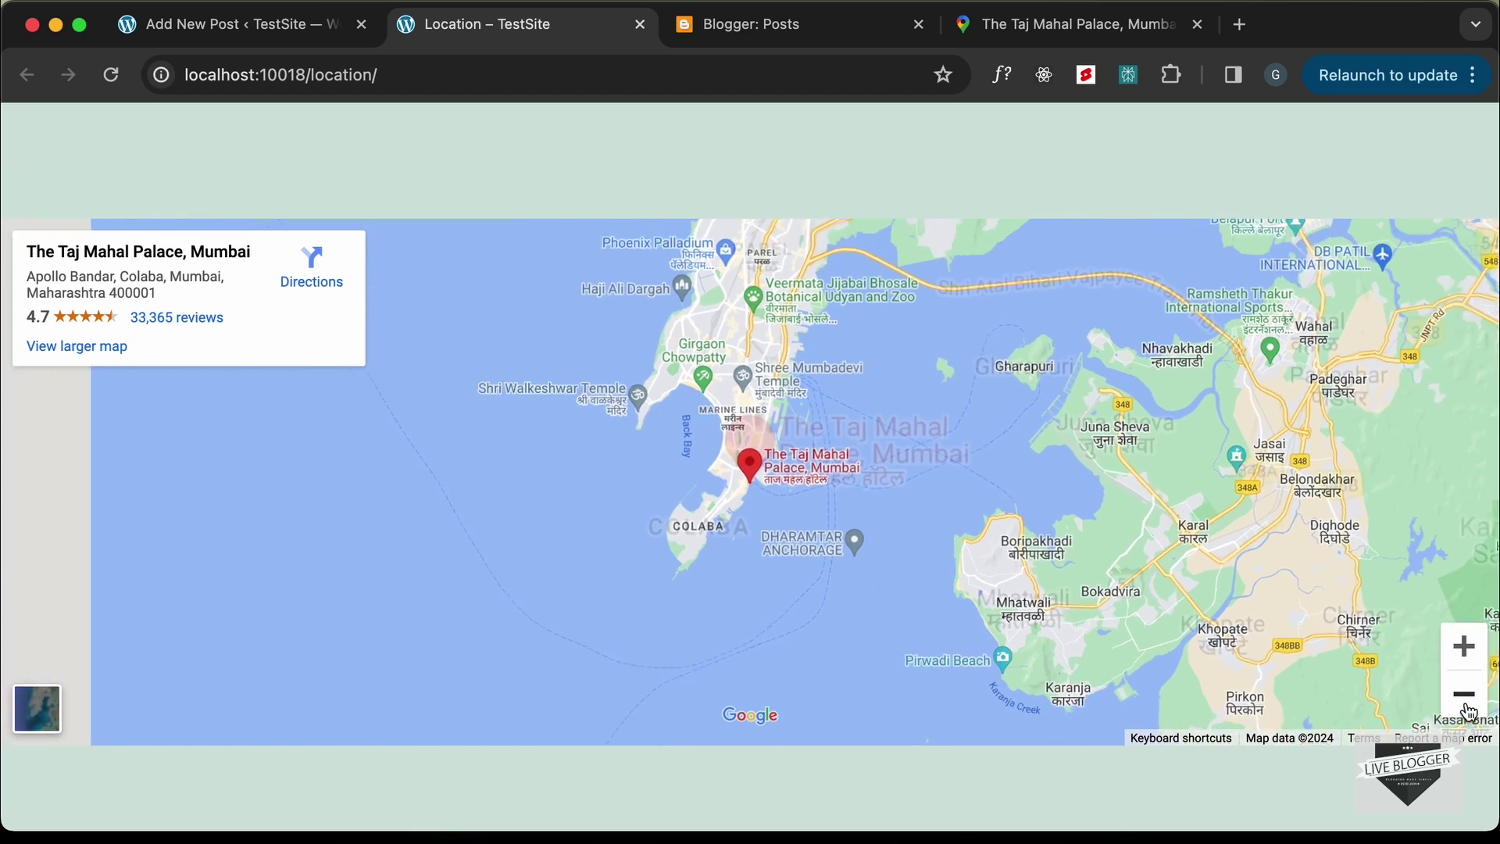
Toggle satellite and map views, then open the hotel in full Google Maps.
left_click(49, 717)
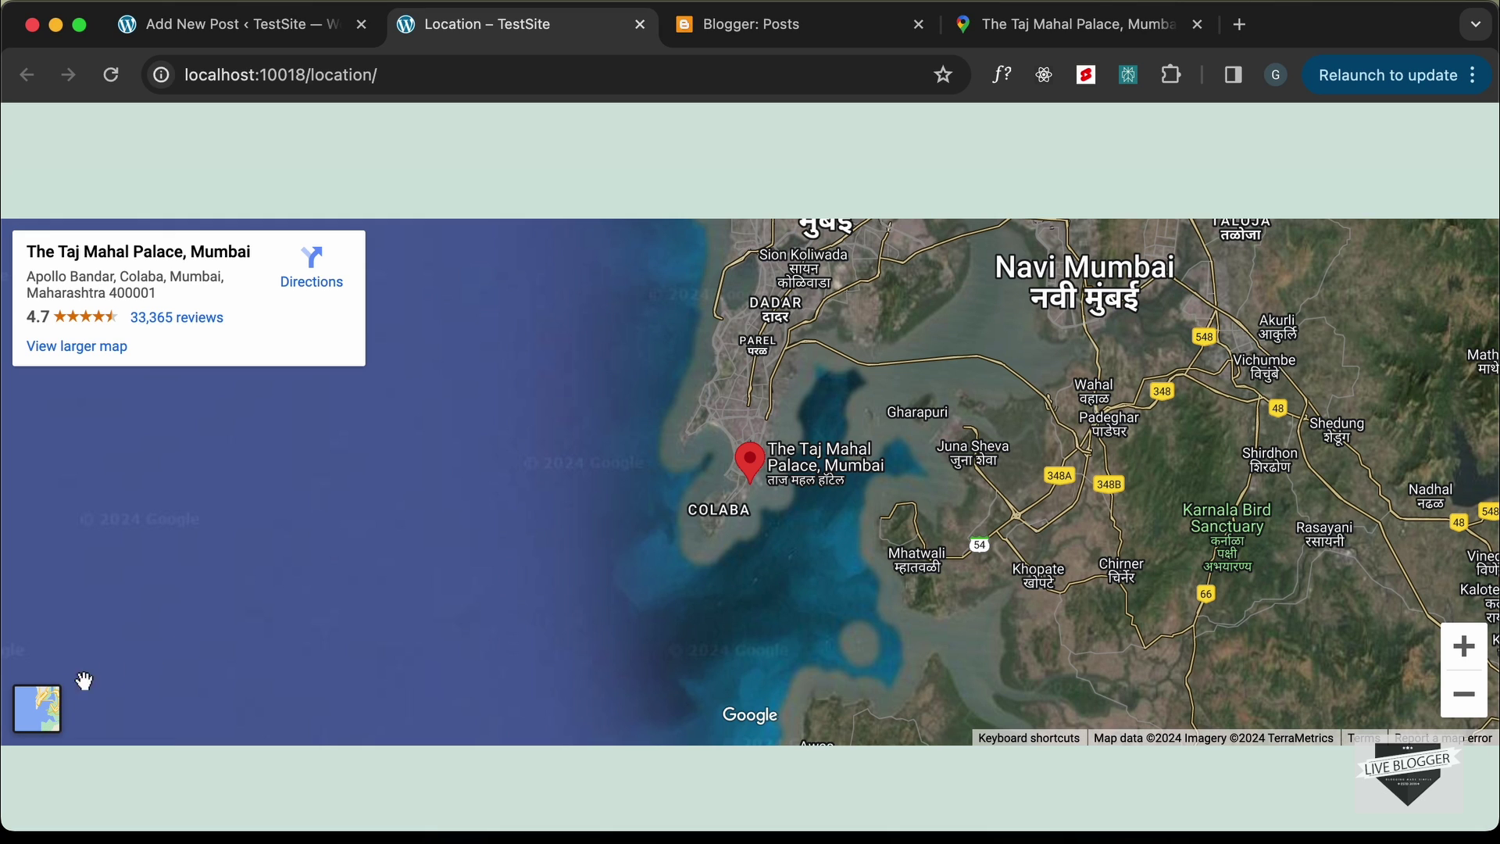
left_click(43, 720)
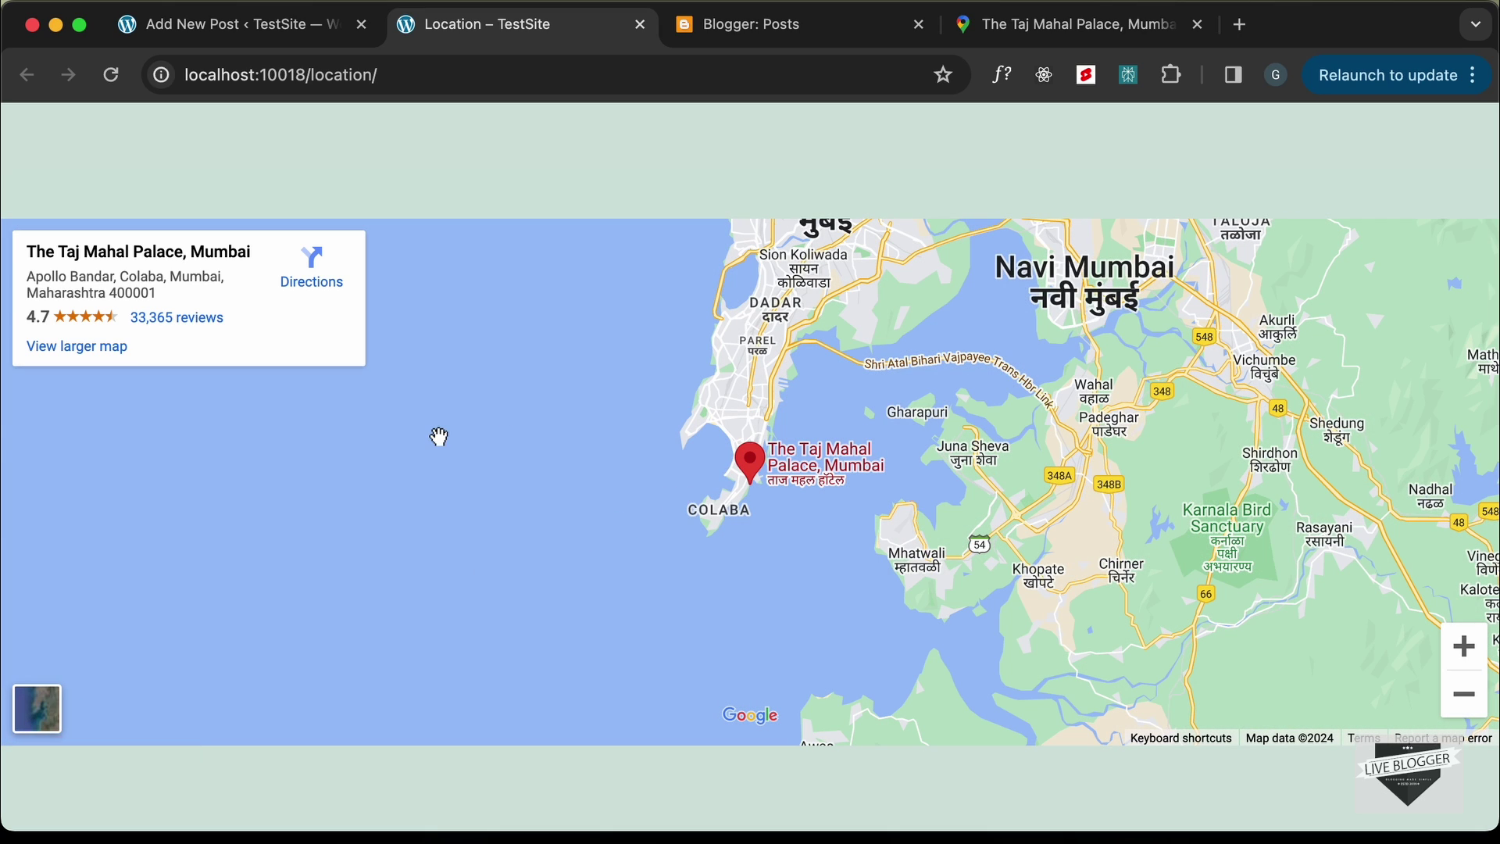
left_click(90, 354)
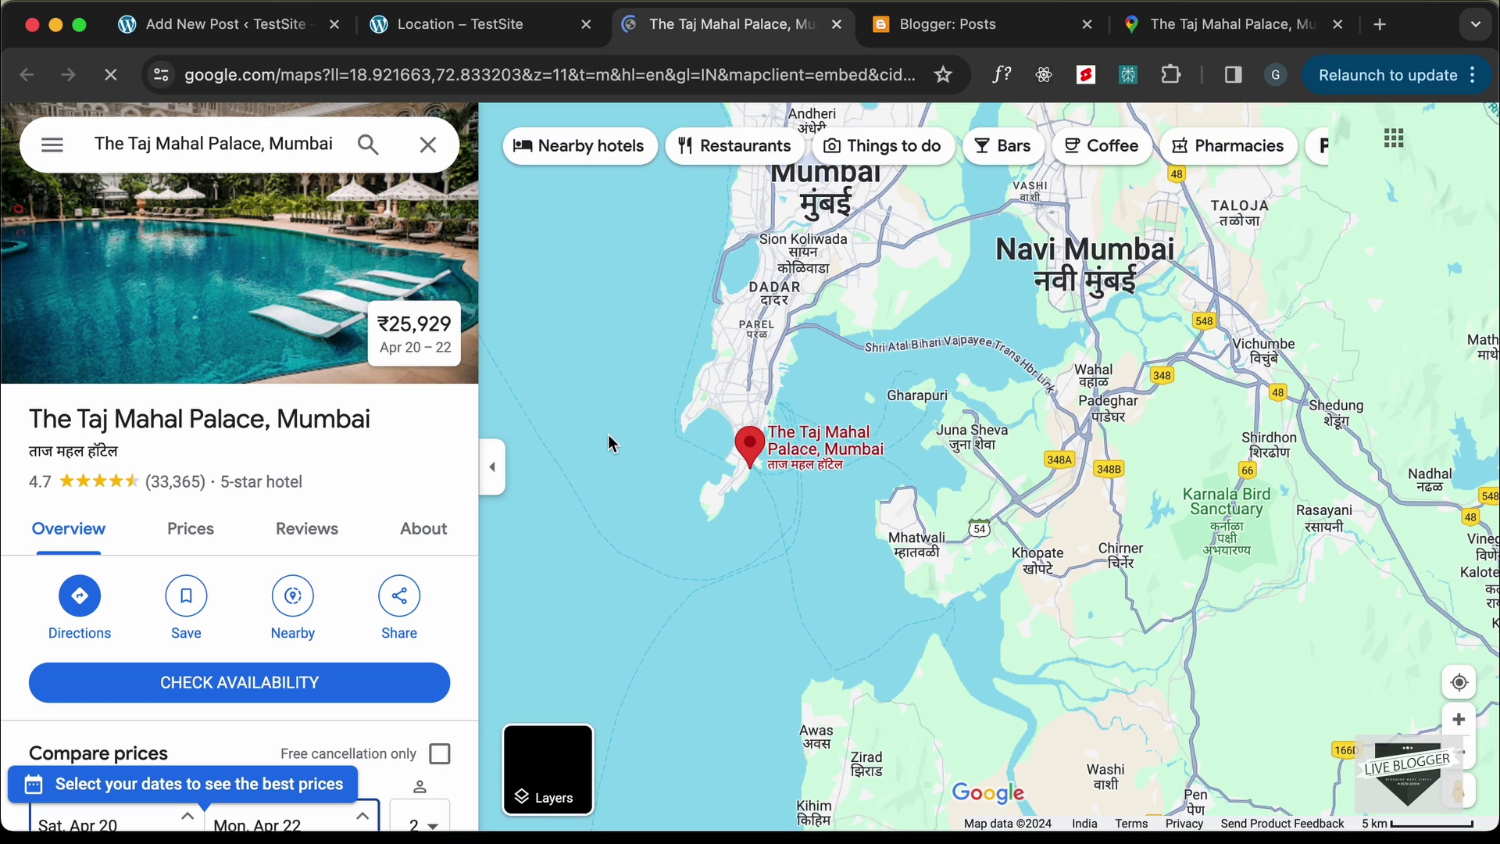
key("super+w")
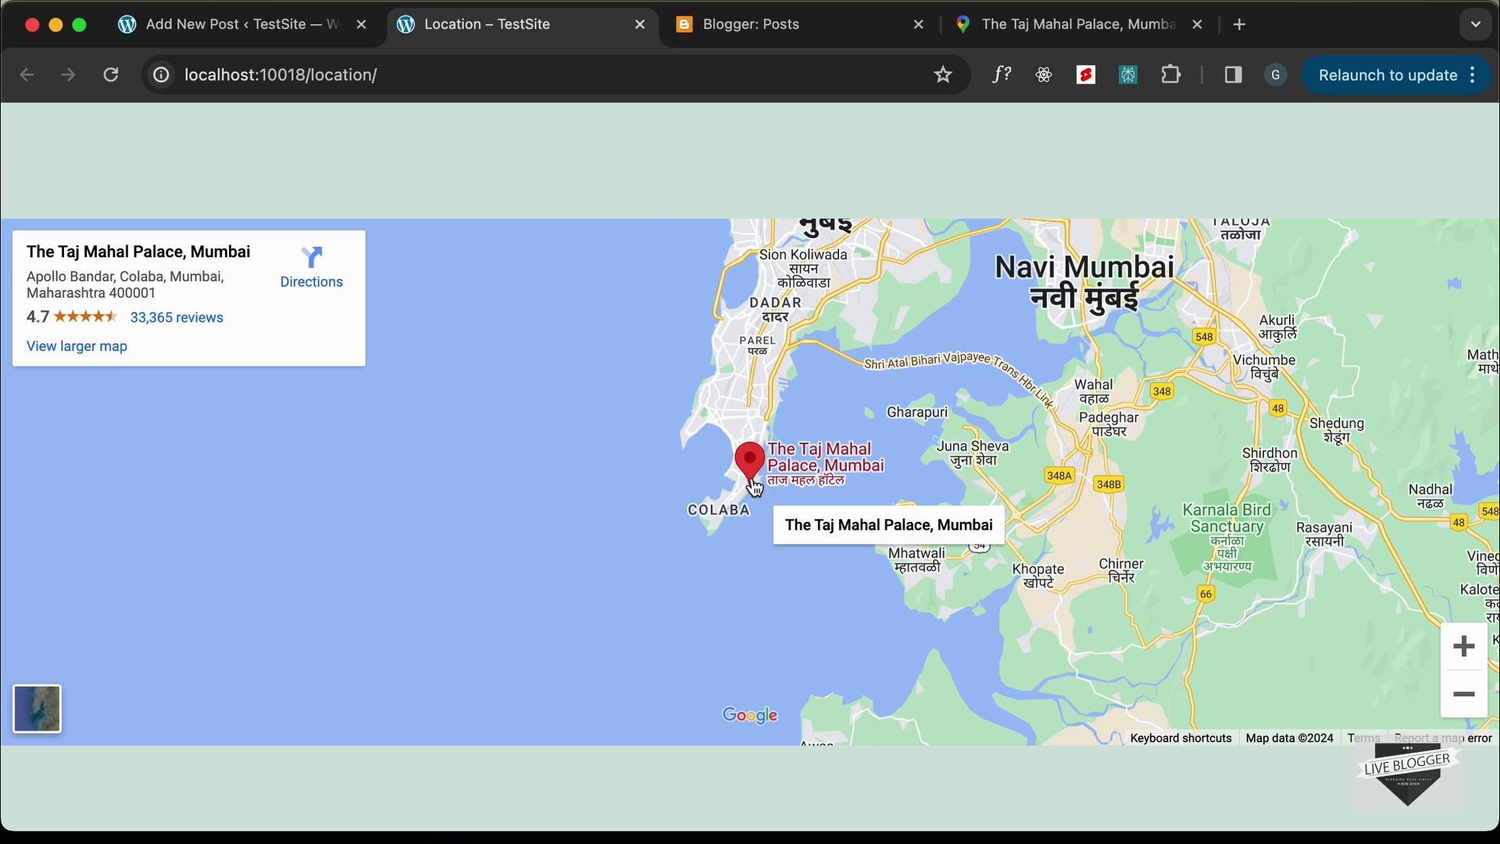
left_click(1057, 30)
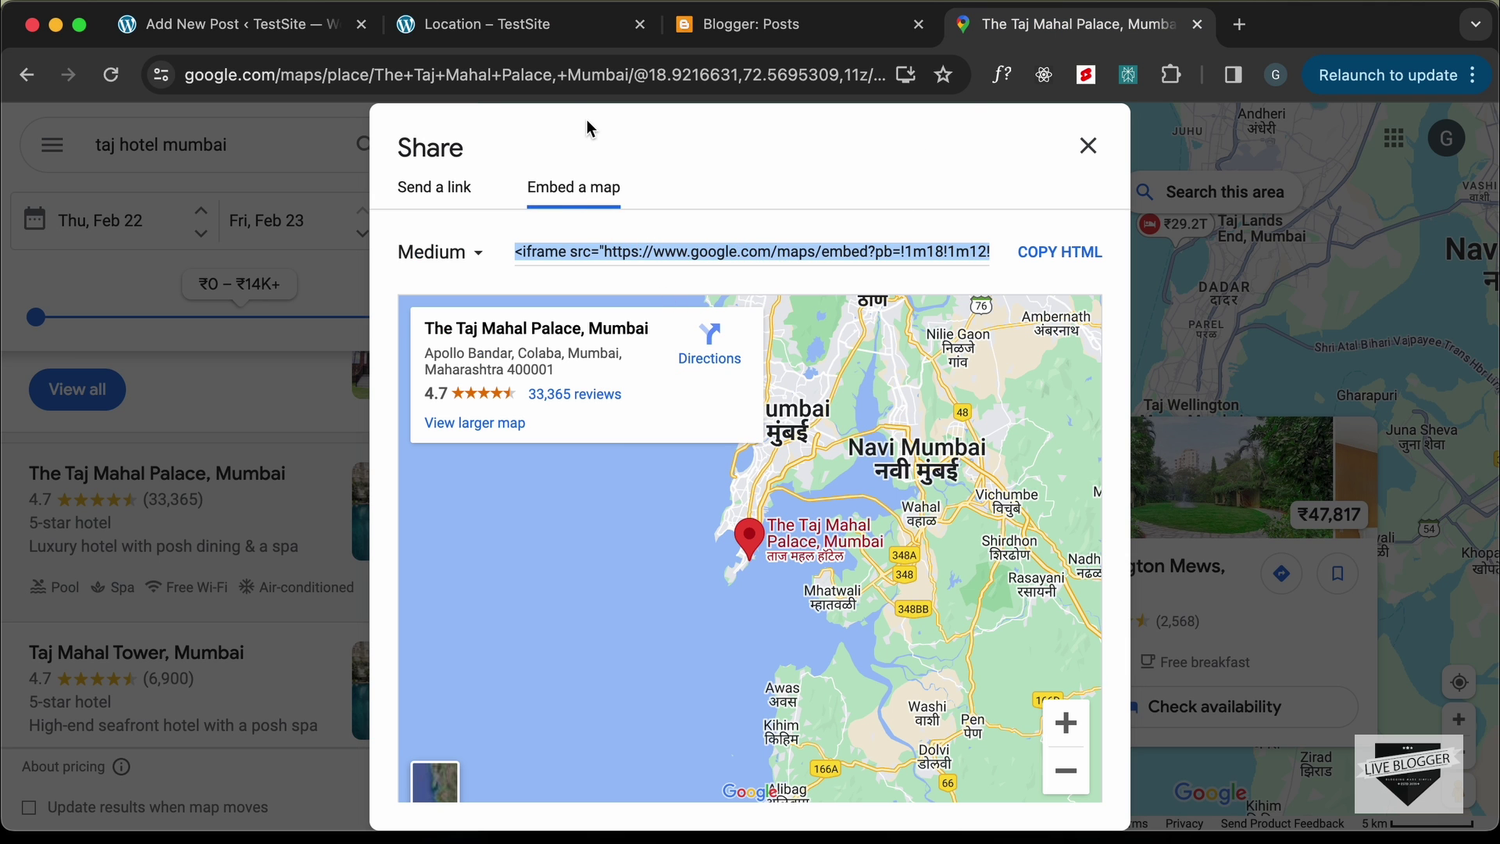
left_click(527, 45)
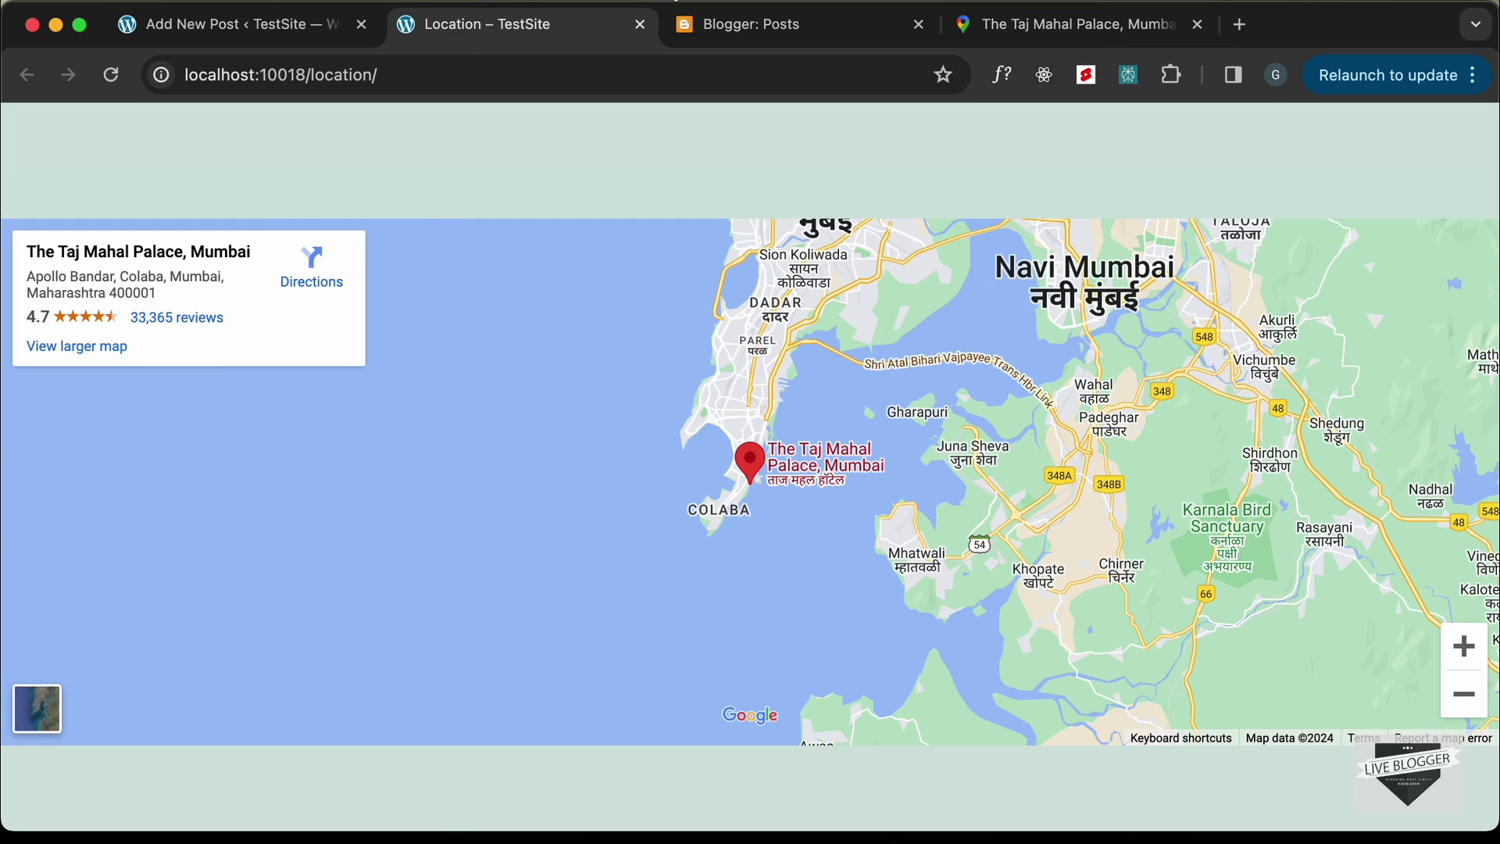
Start a new Blogger post titled 'Location' with an empty body.
left_click(640, 25)
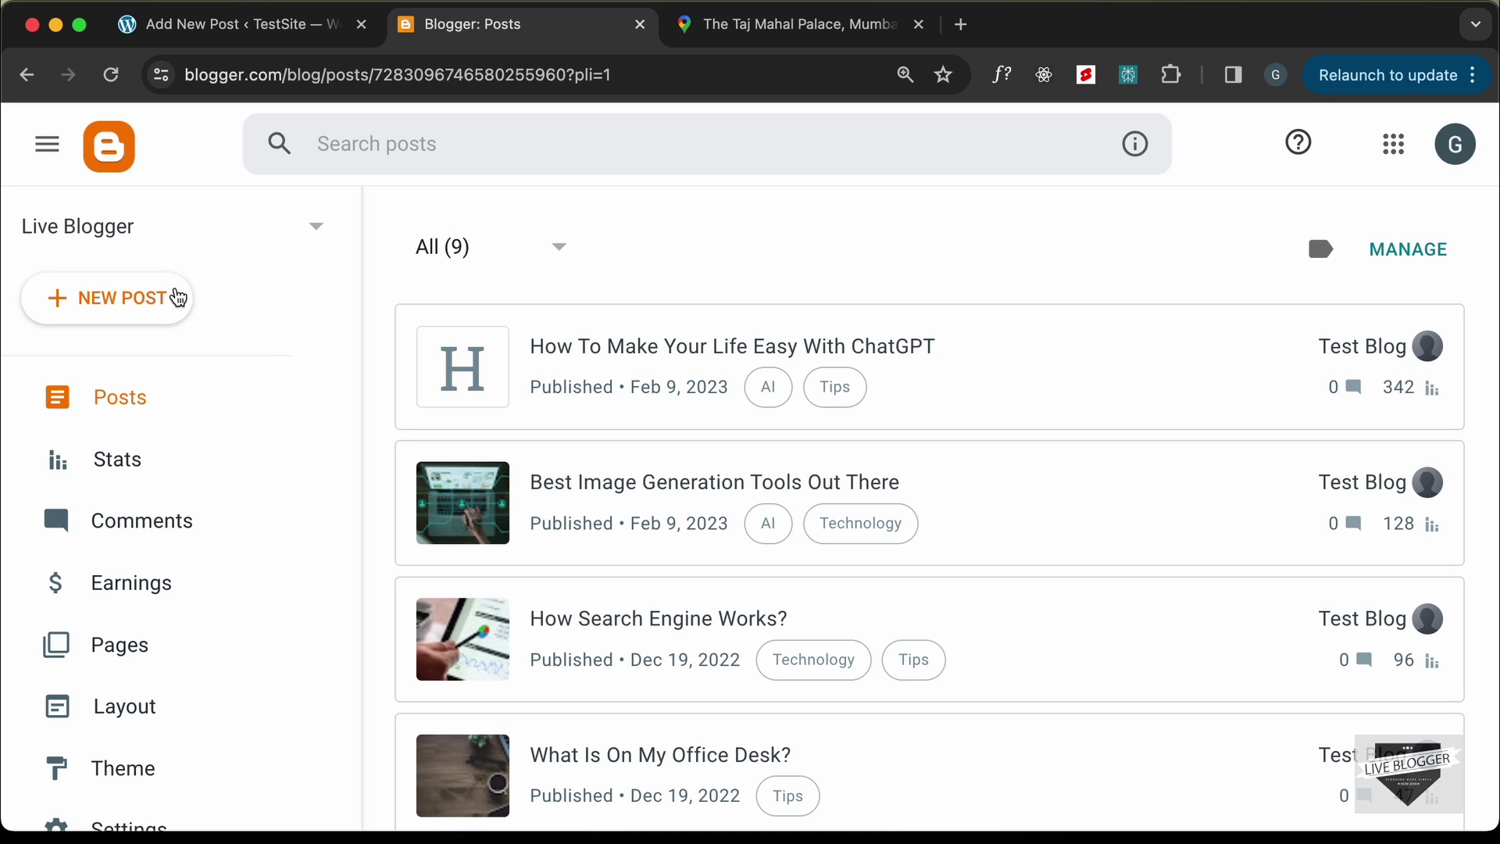
left_click(134, 298)
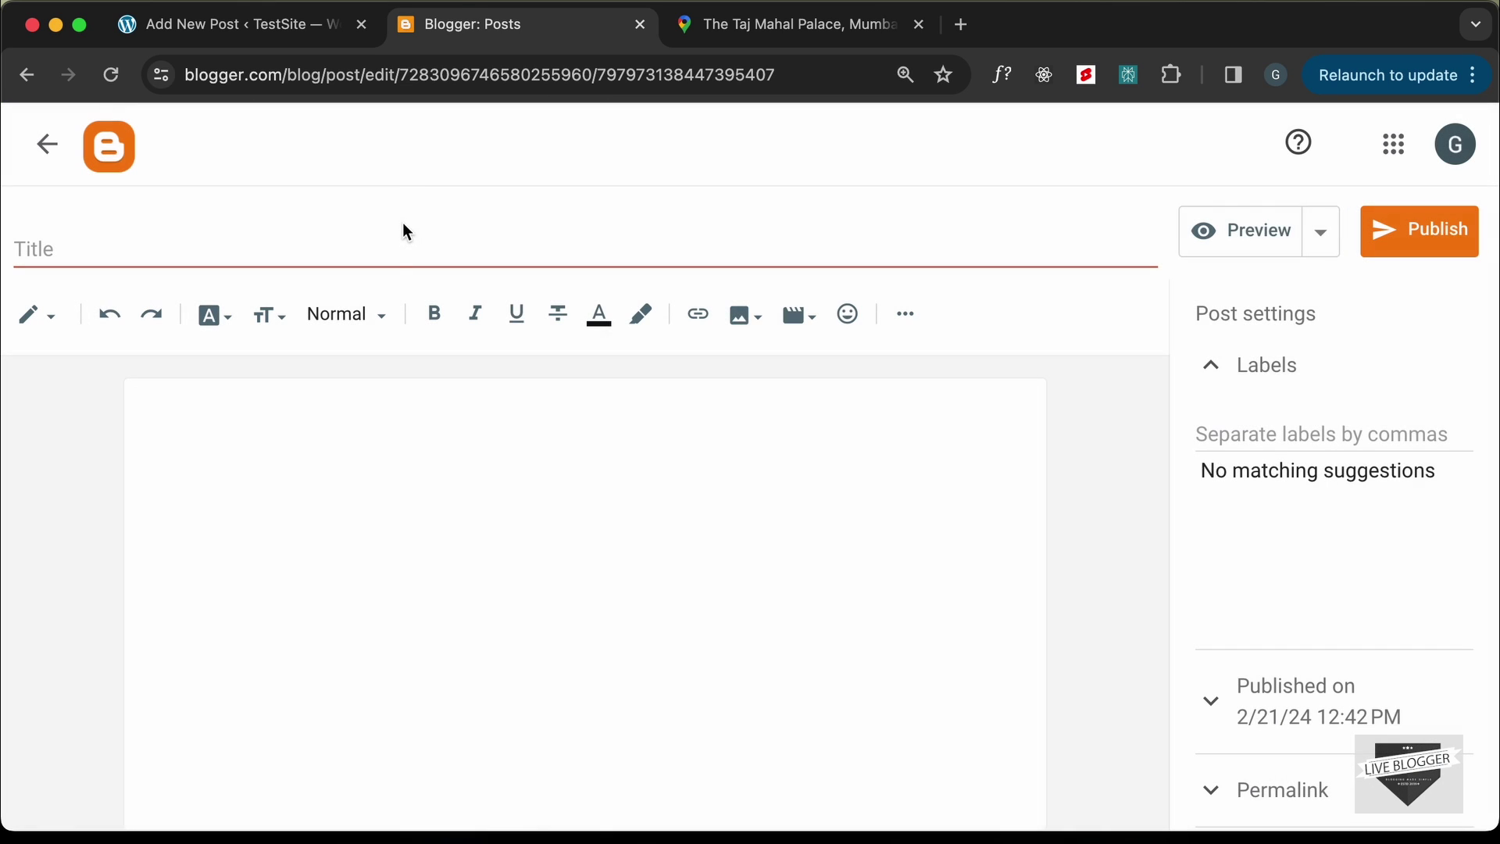
type("Location")
key("Tab")
type("asdfasdfasdfsd")
key("ctrl+a")
key("BackSpace")
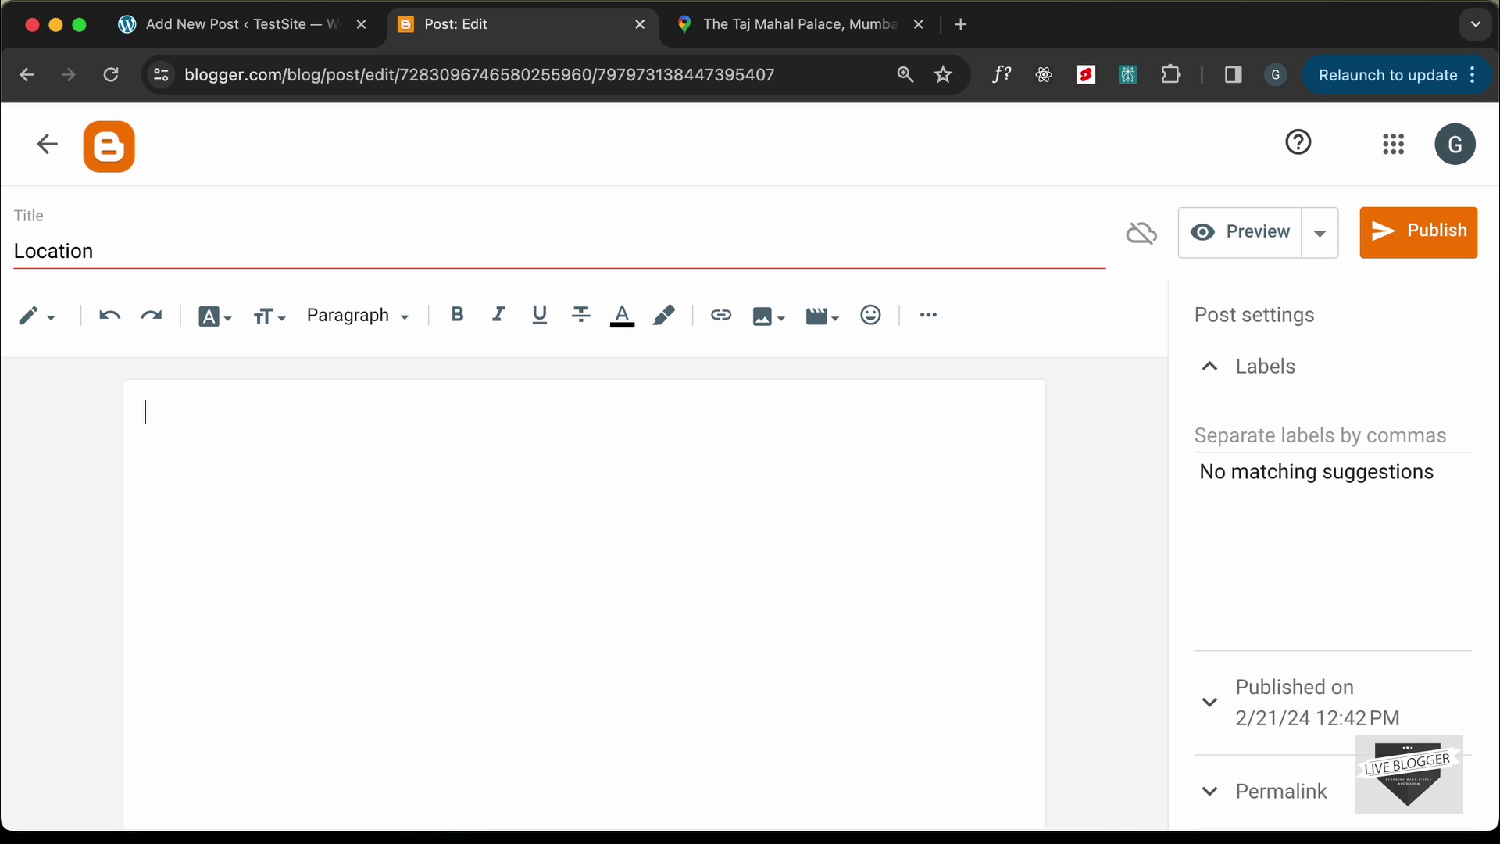
Switch the Blogger editor to HTML view and clear the existing code.
left_click(50, 325)
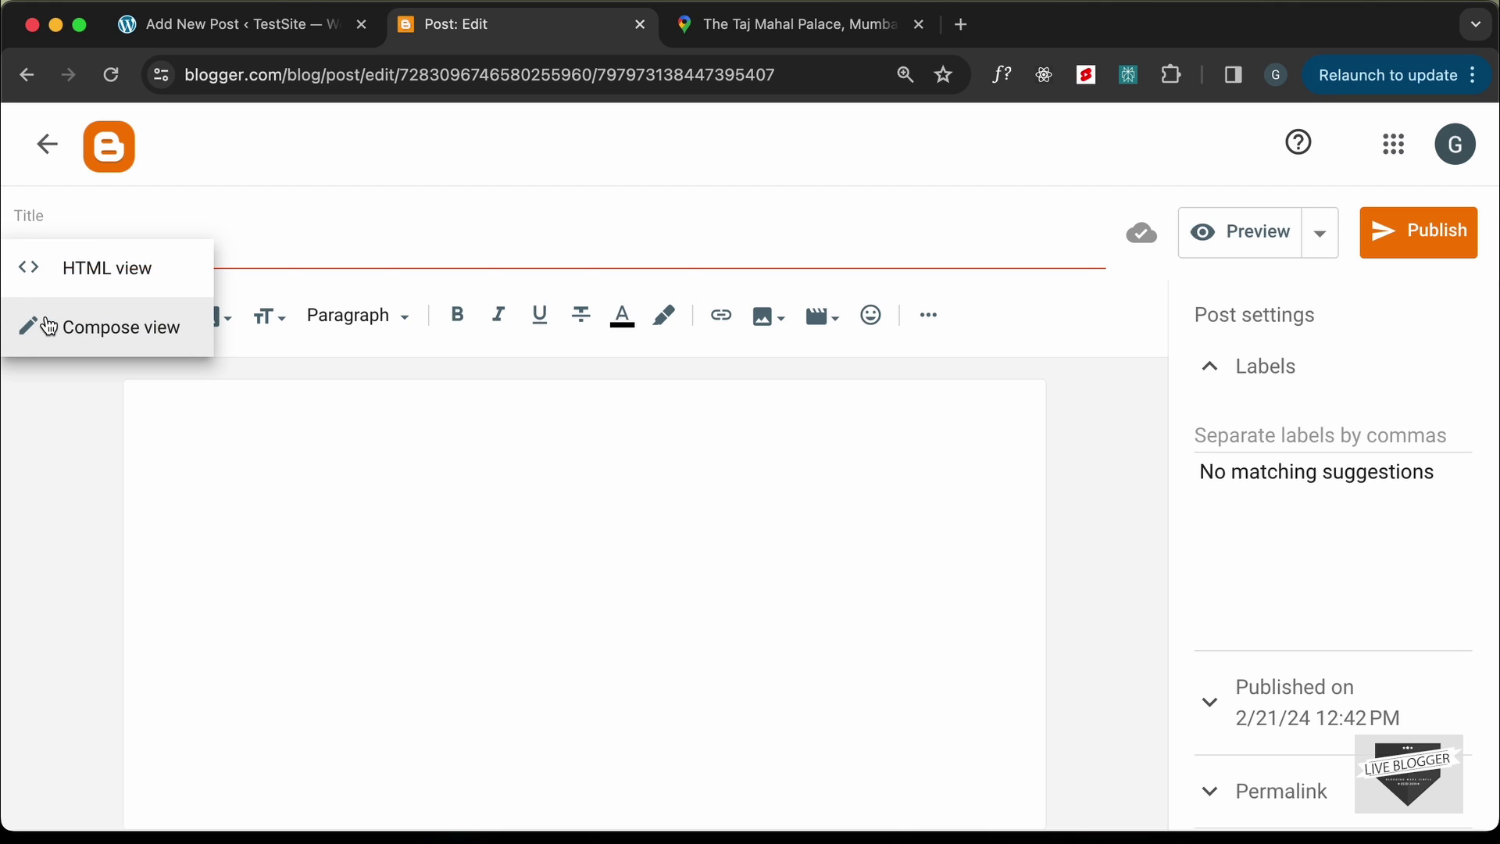
left_click(123, 295)
key("ctrl+a")
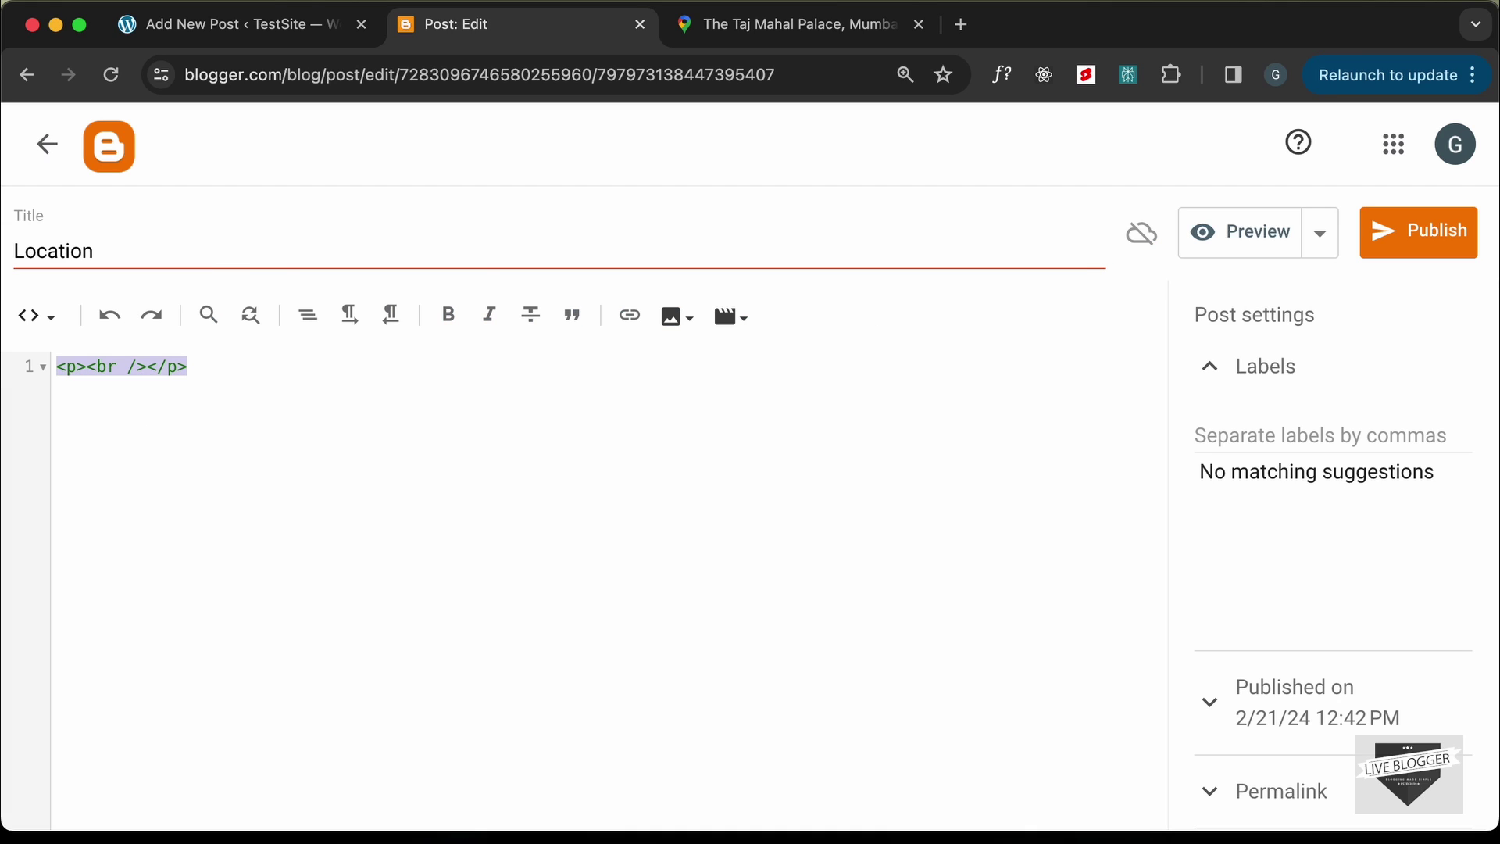
key("BackSpace")
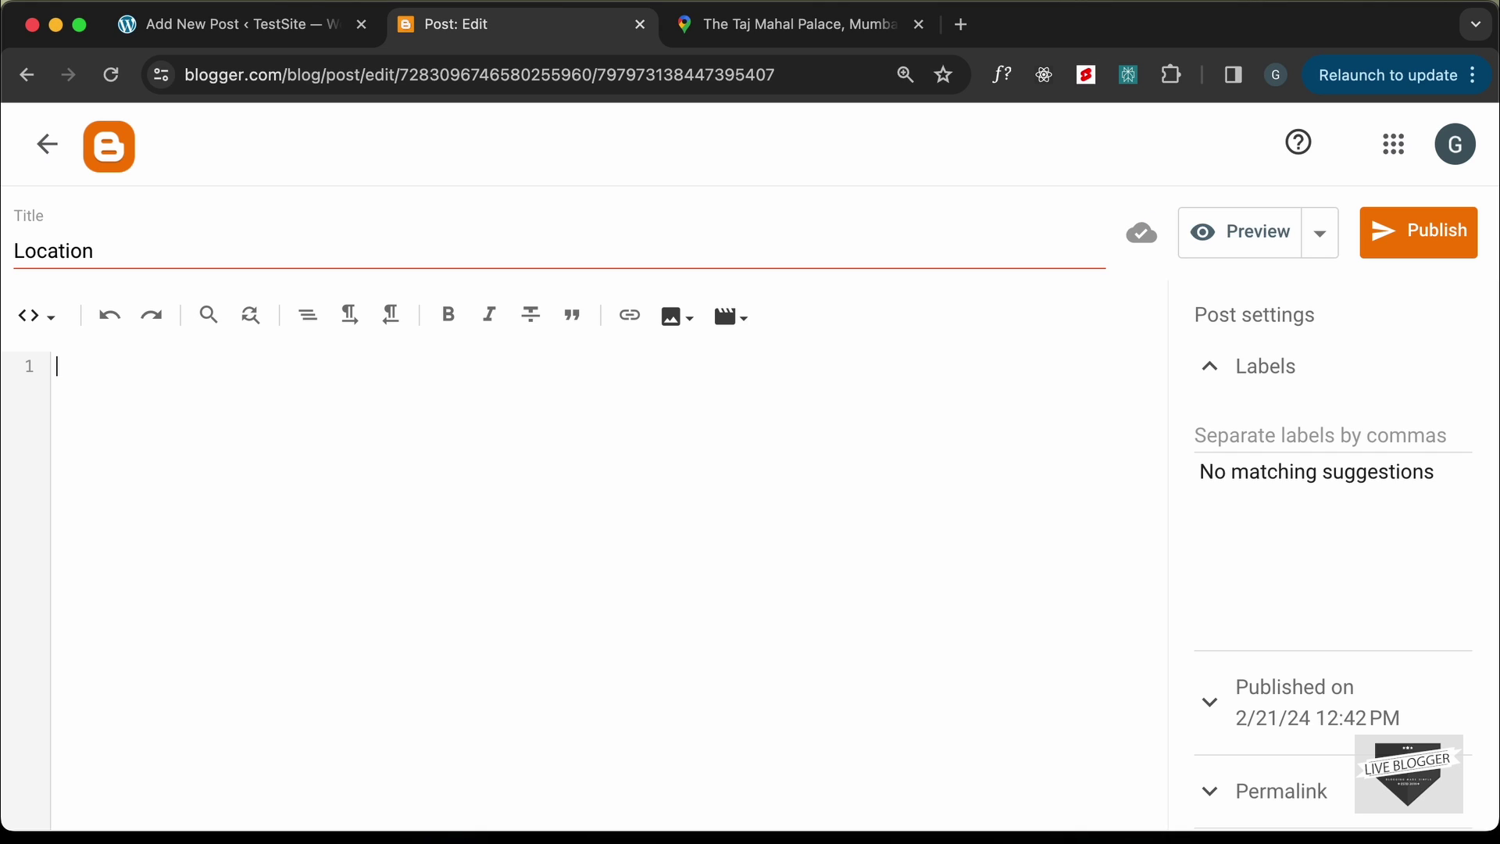
Paste the Taj Mahal Palace Google Maps embed HTML and publish the post.
left_click(820, 42)
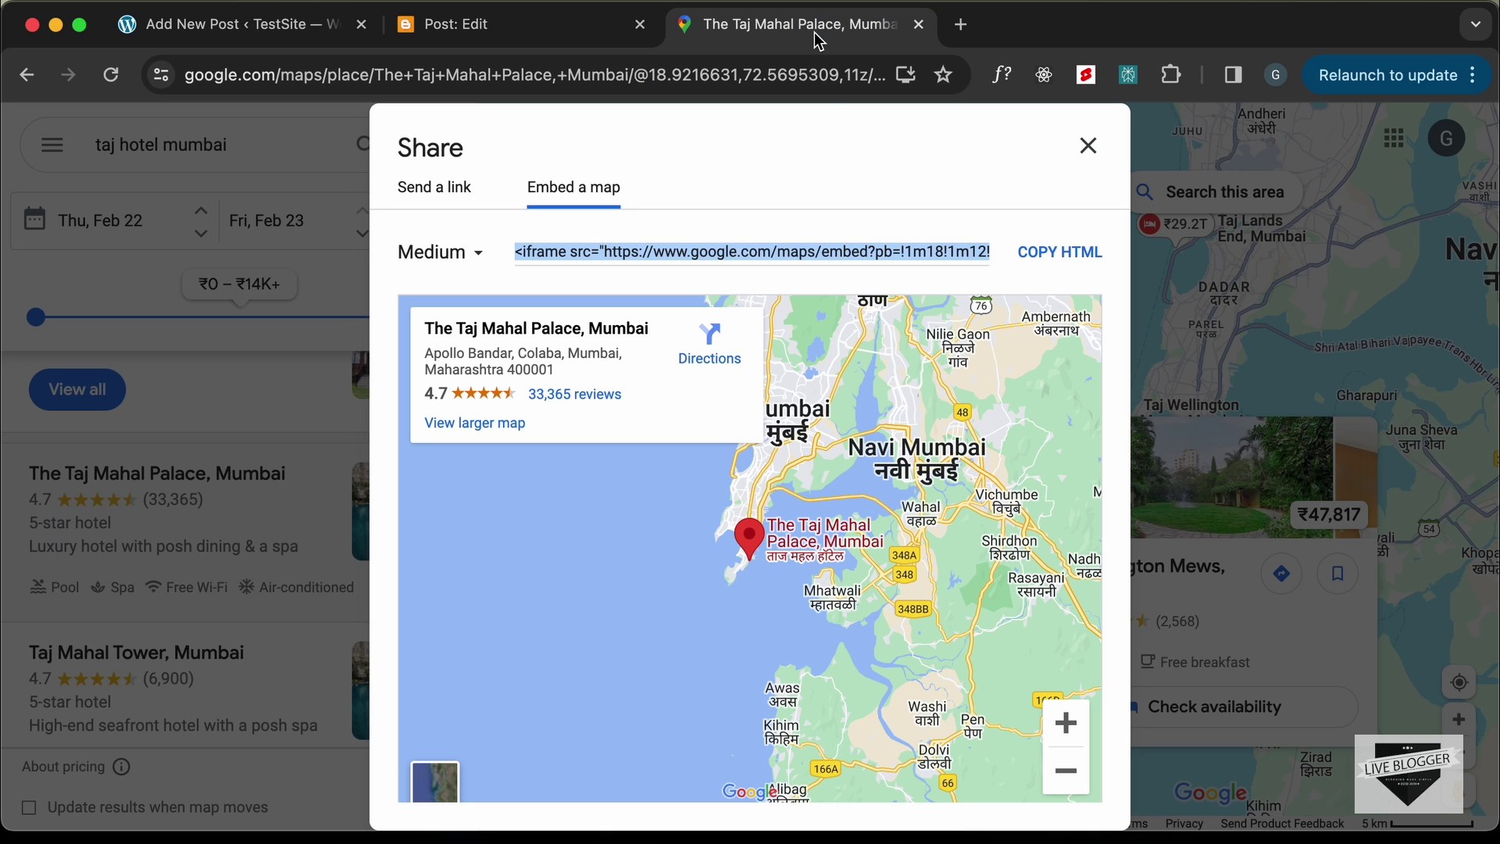
left_click(1079, 251)
left_click(576, 31)
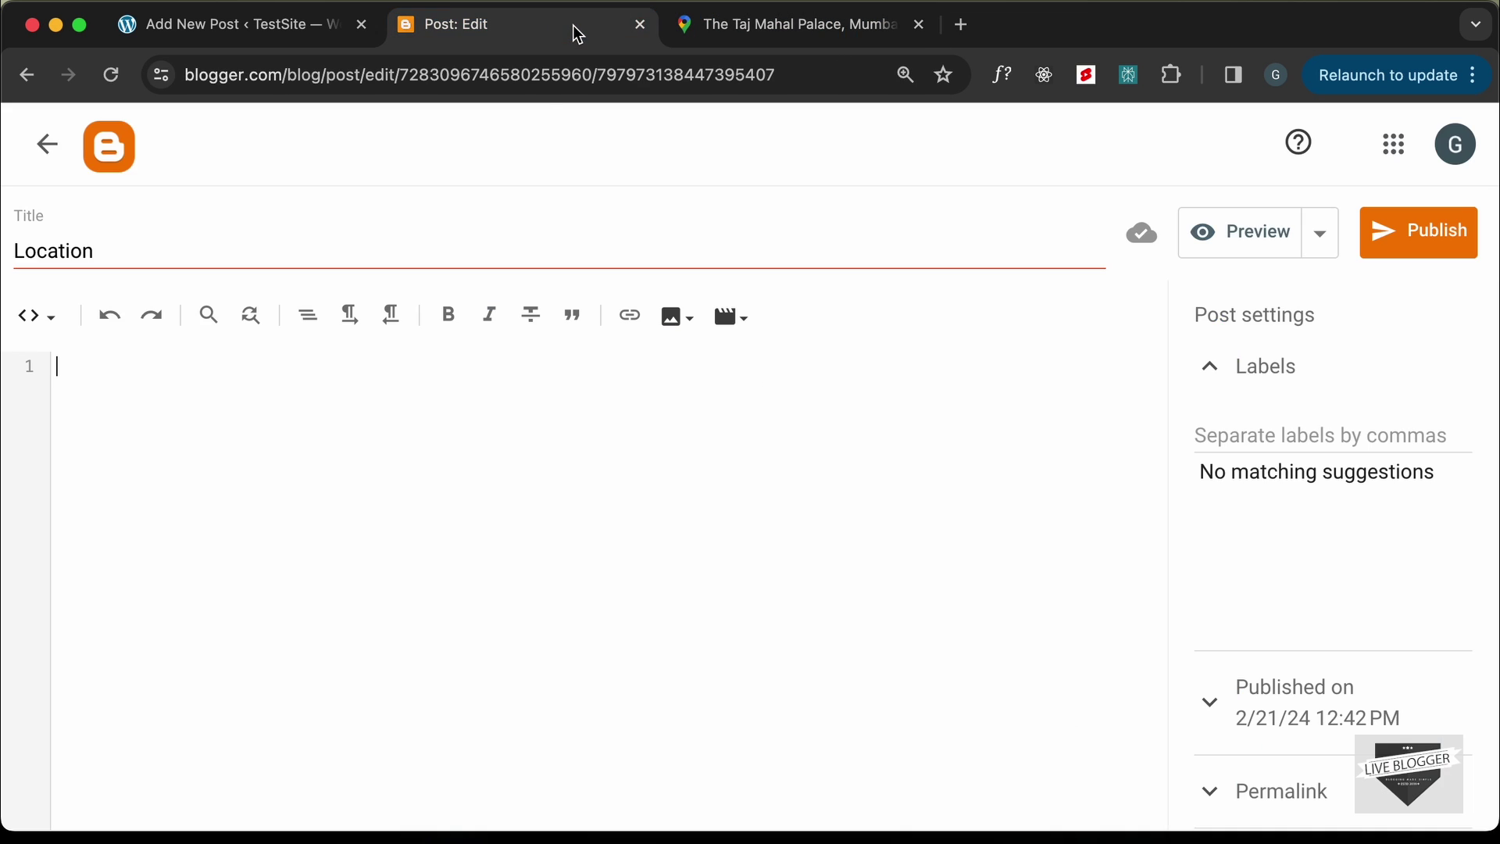
key("ctrl+v")
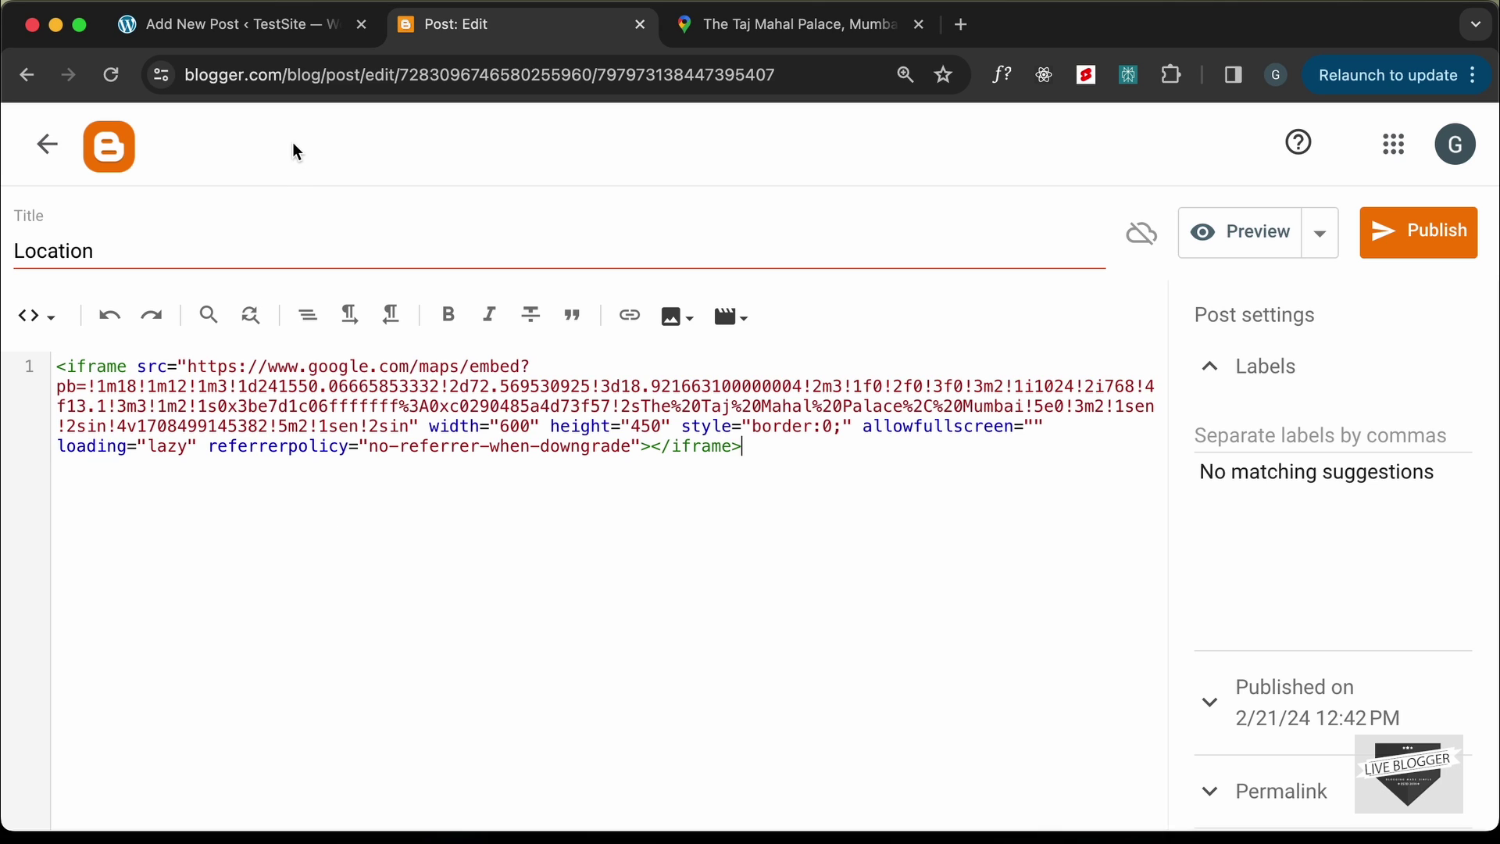
left_click(1421, 241)
left_click(860, 528)
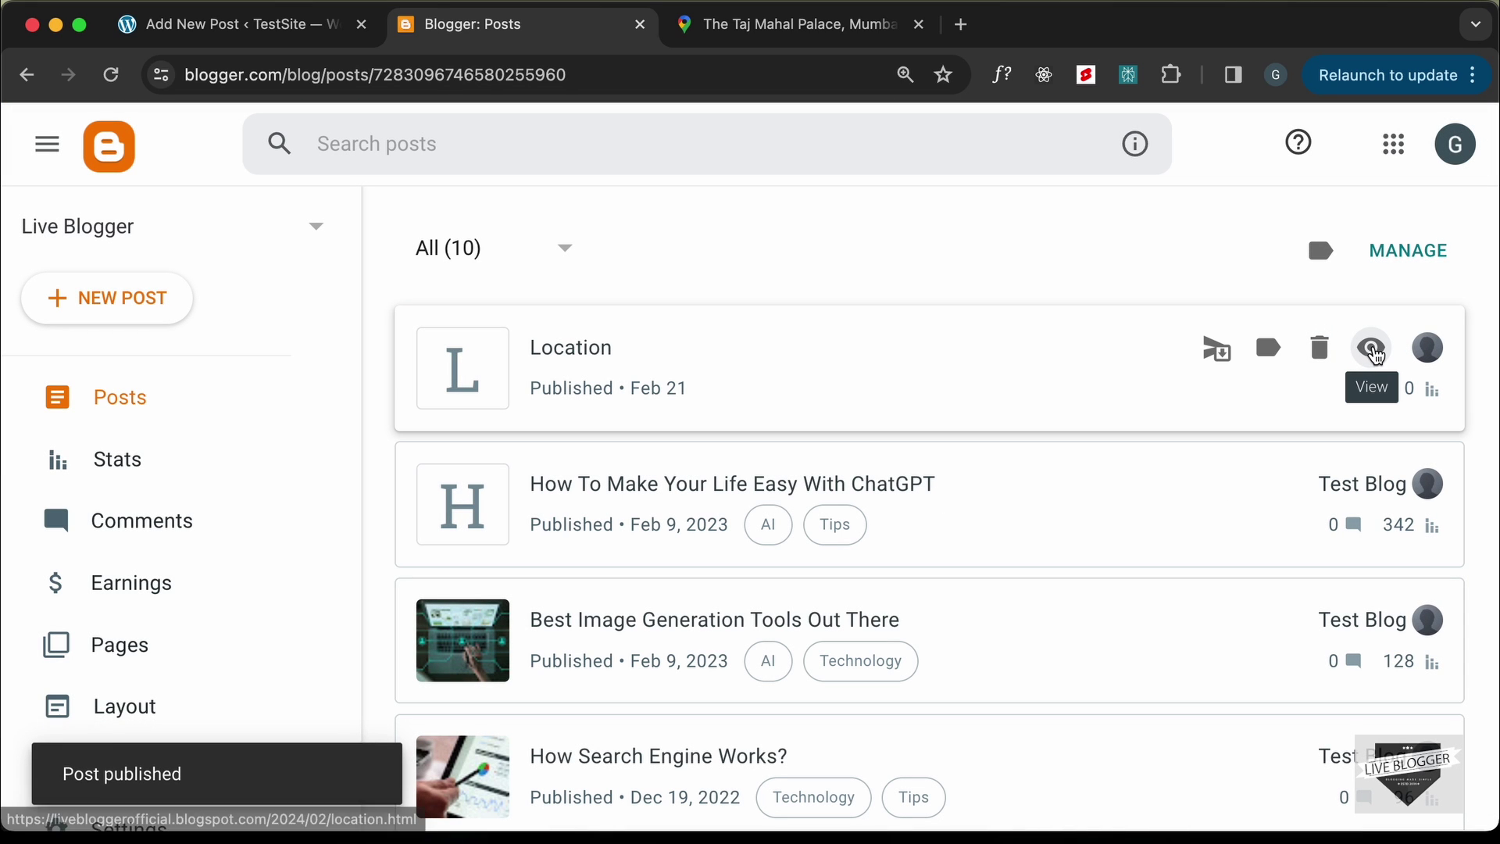
Open the live Blogger Location post and scroll to review the embedded map.
left_click(1359, 358)
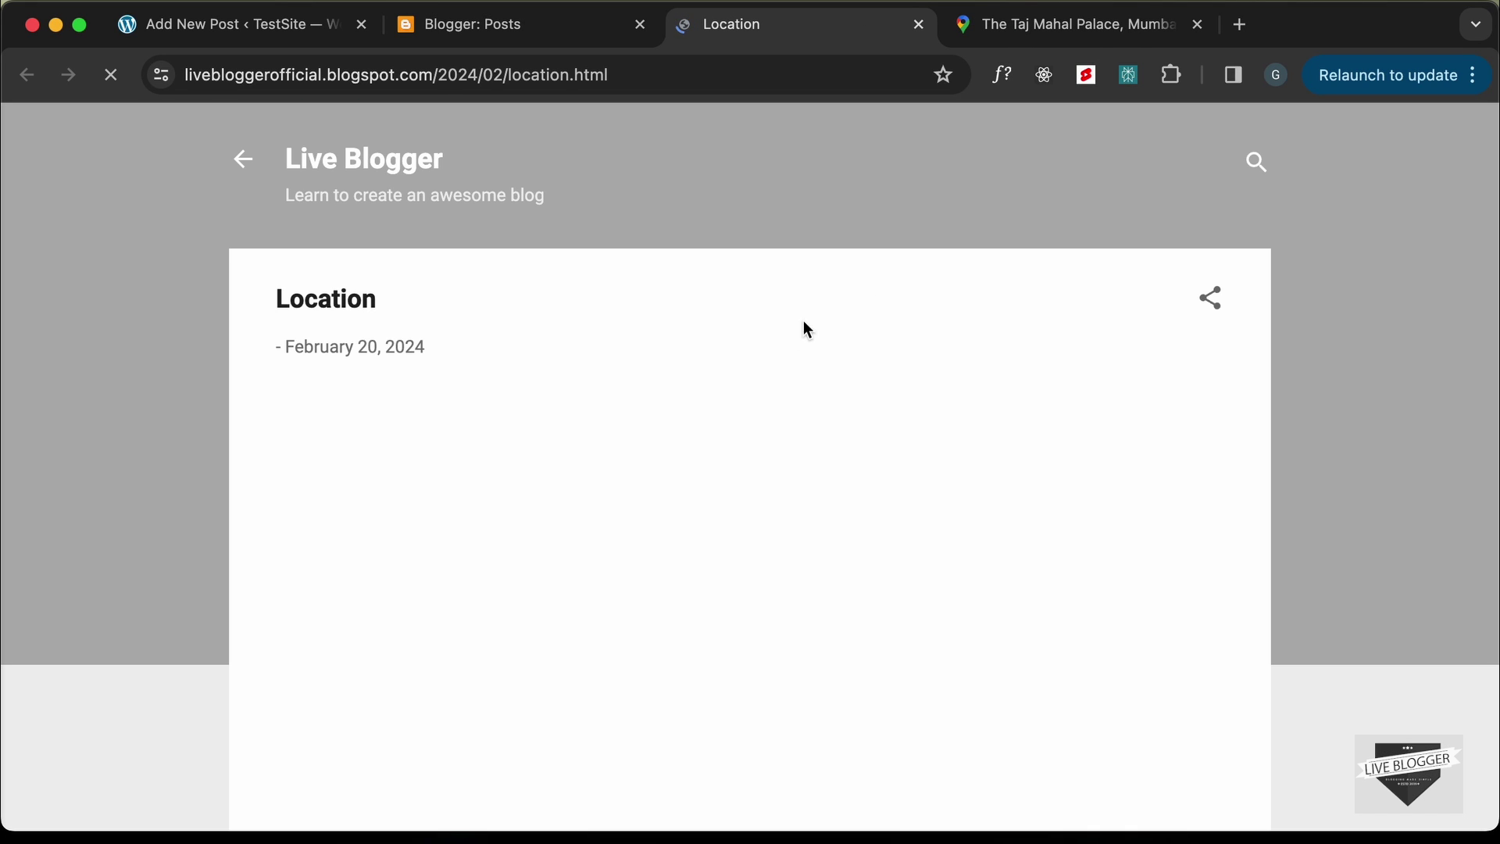
scroll(796, 336, "down", 2)
scroll(792, 328, "down", 1)
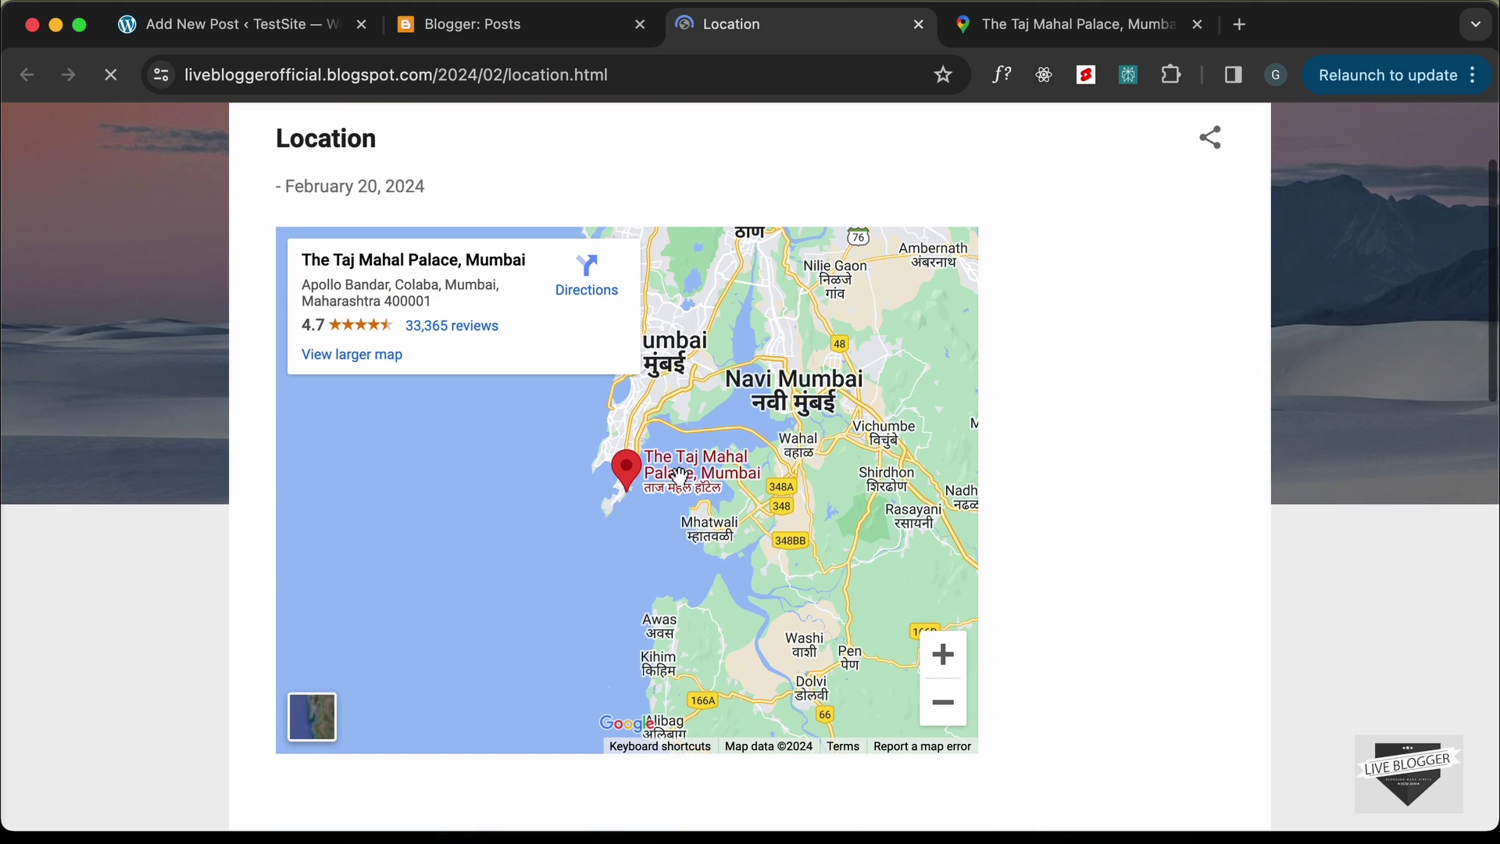
scroll(788, 464, "up", 3)
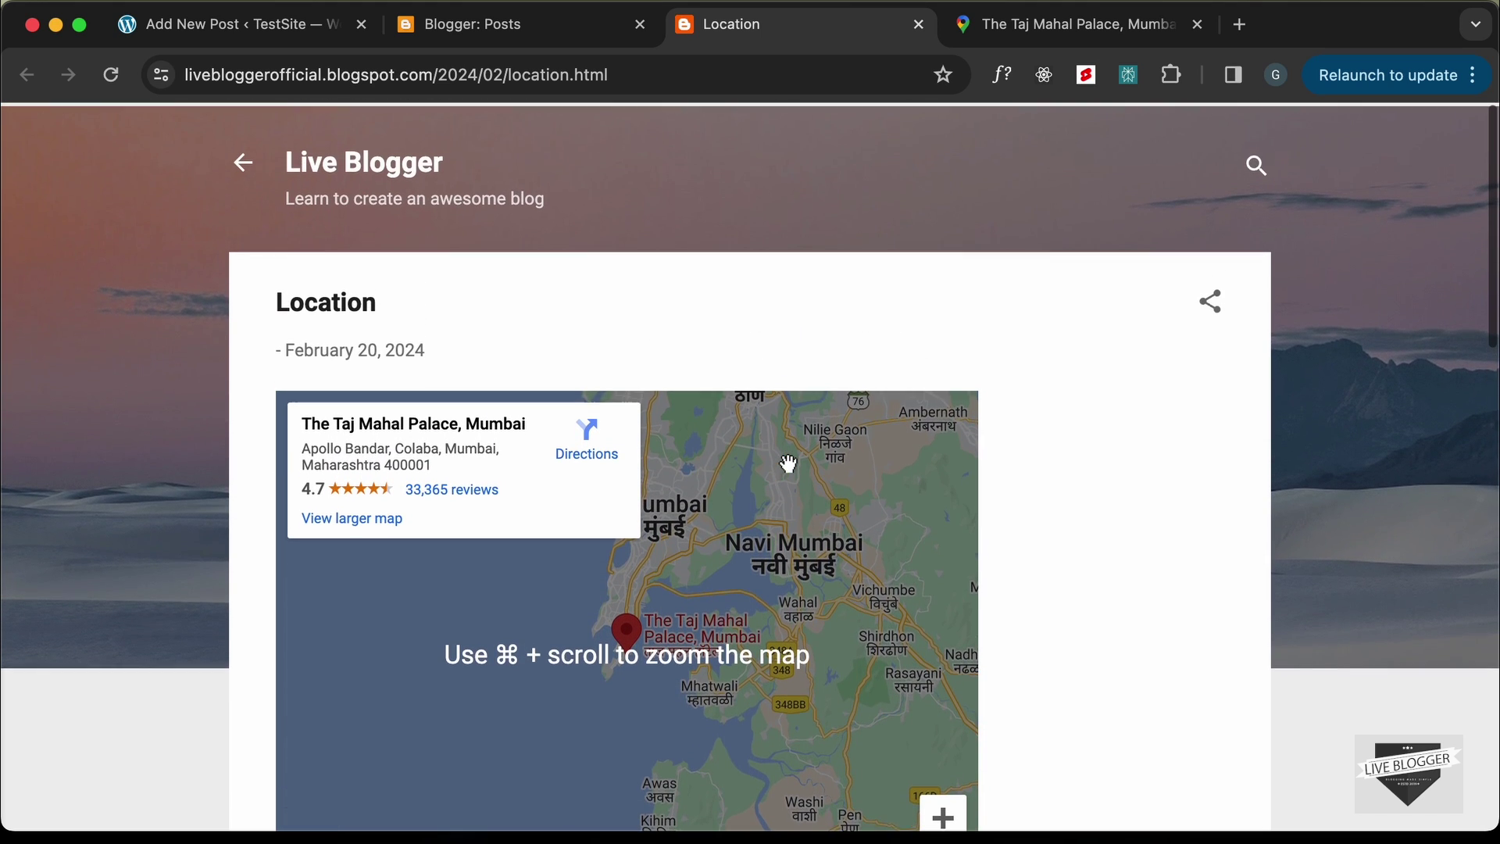
scroll(805, 536, "down", 1)
scroll(807, 537, "up", 1)
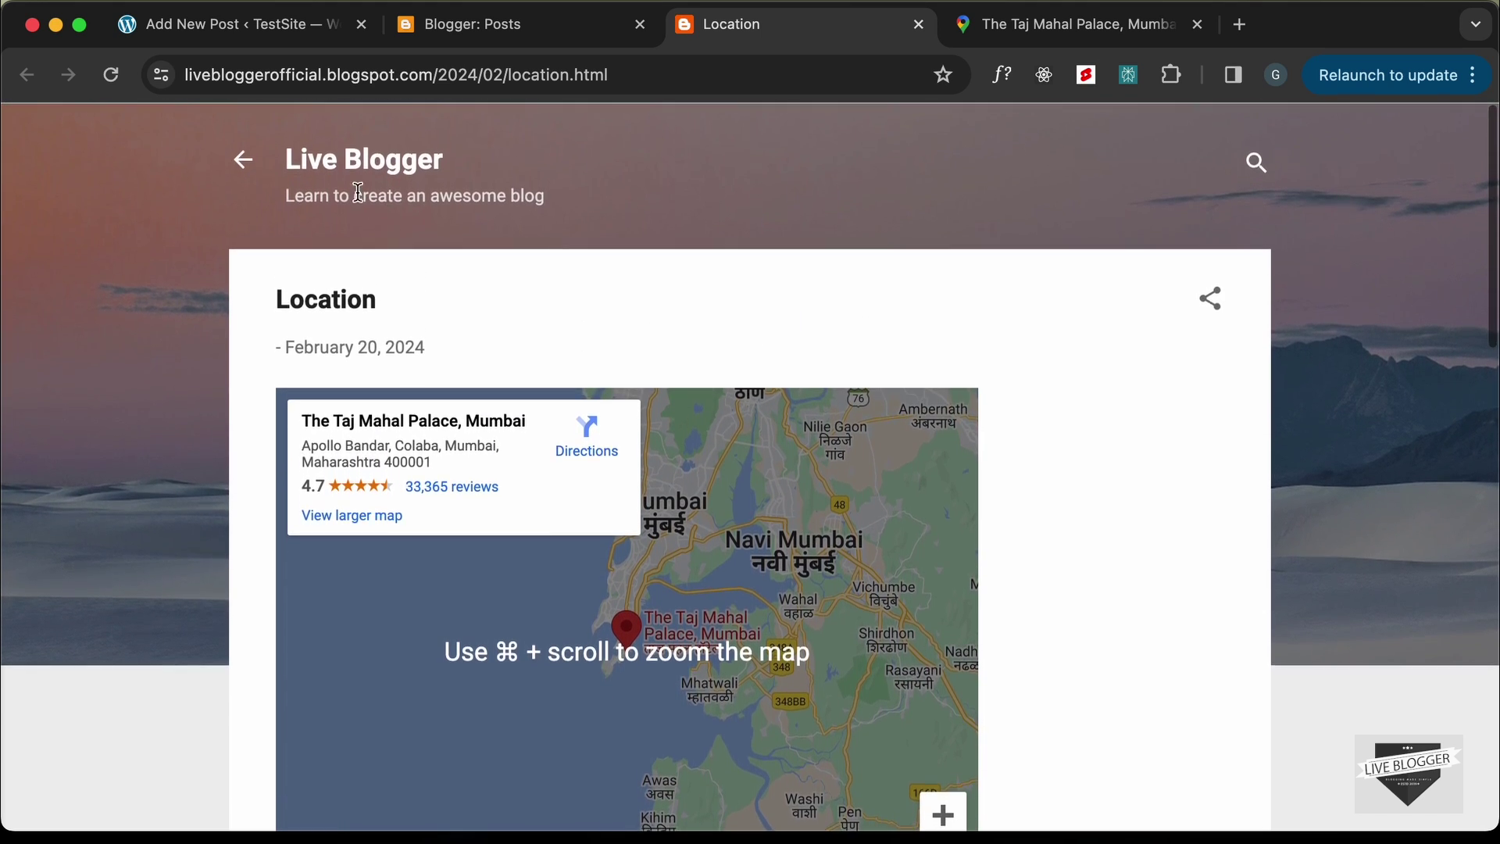
Select all the full-width map code in the WordPress Custom HTML block.
left_click(256, 29)
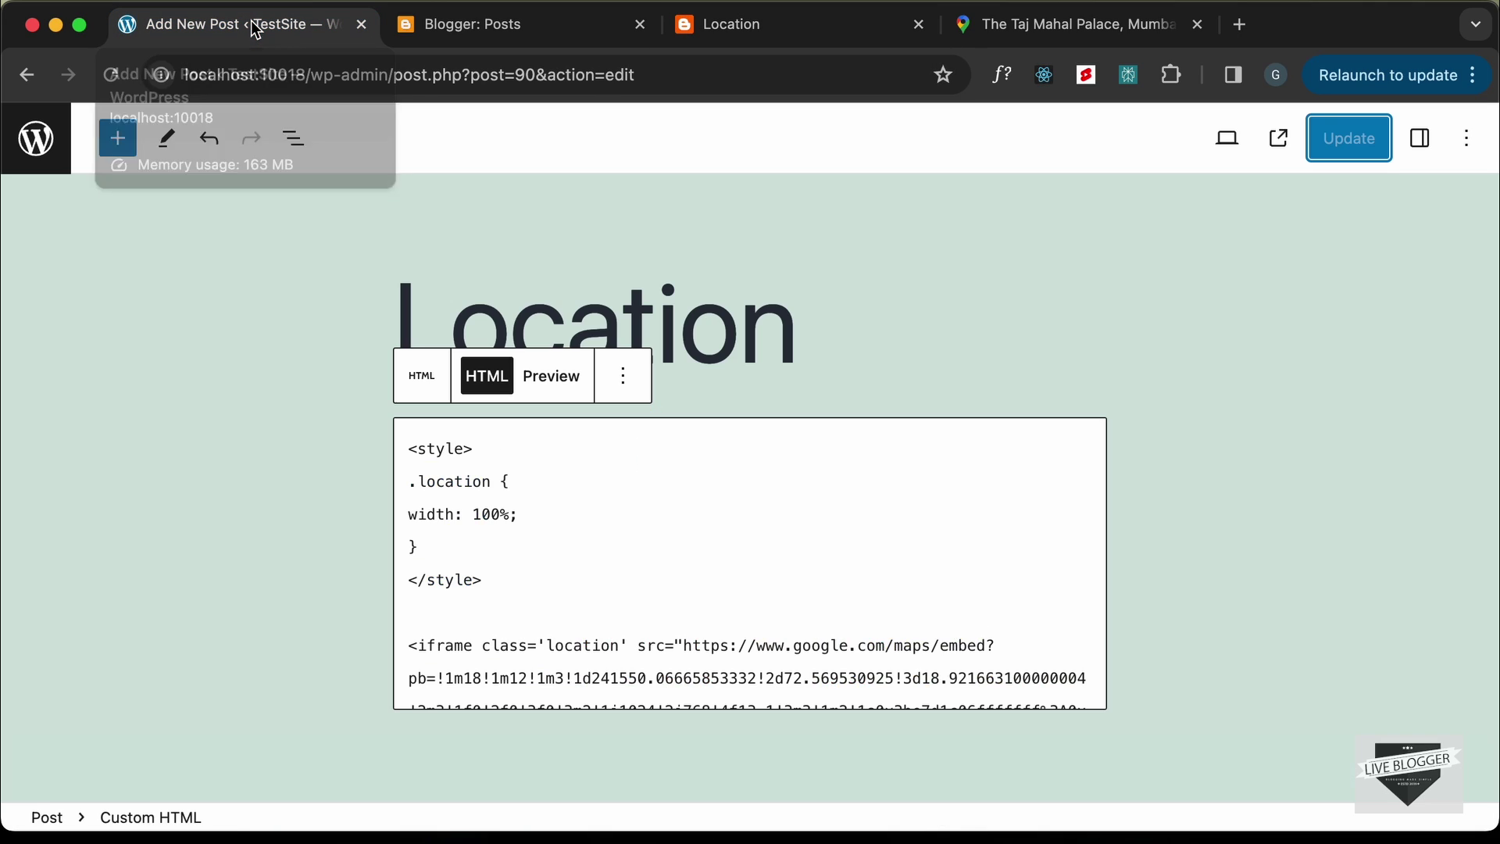
left_click(541, 501)
left_click(541, 562)
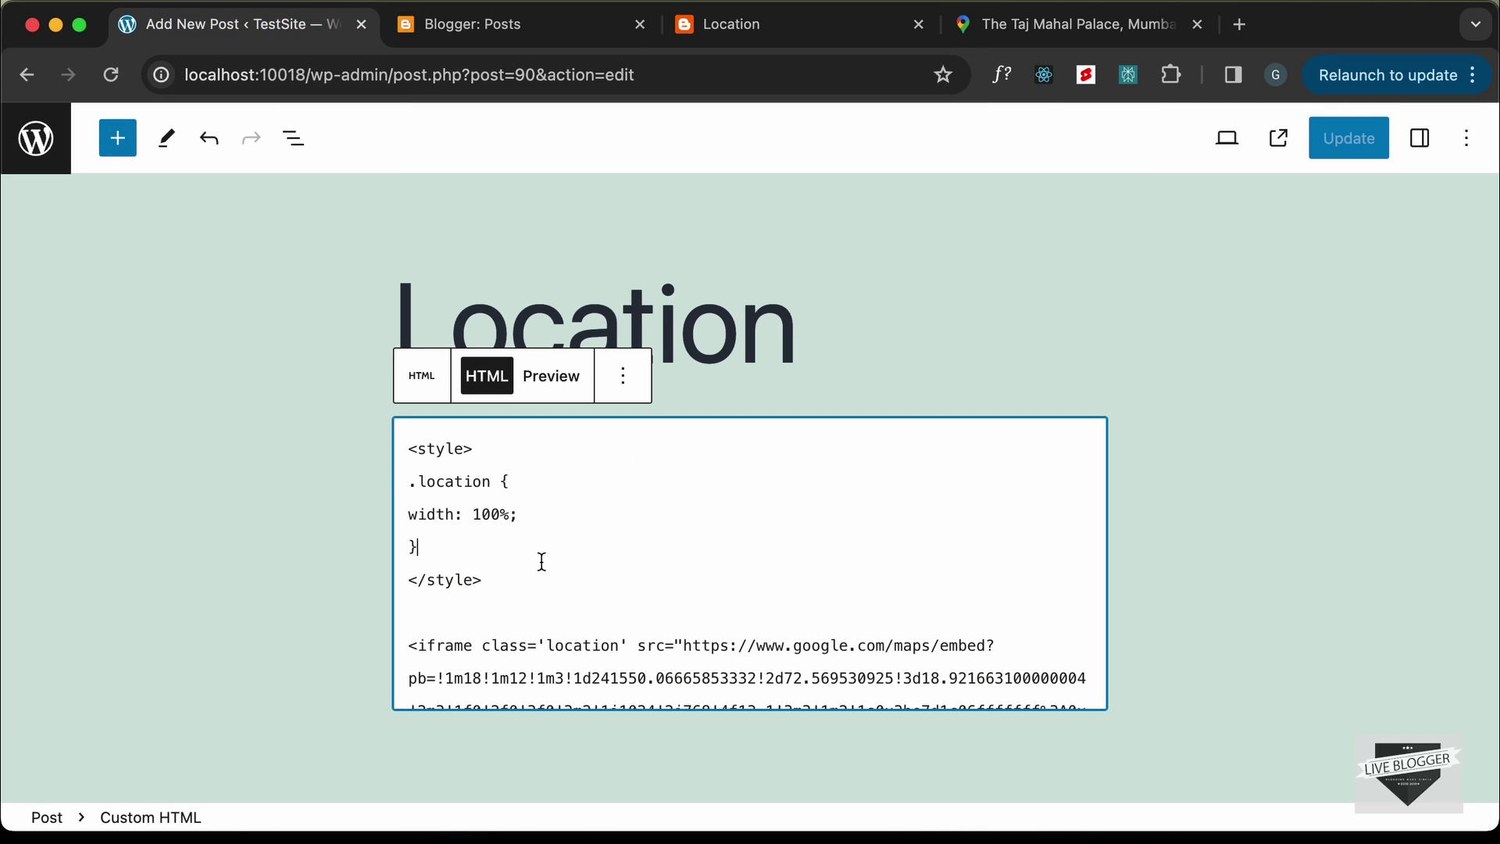
key("super+a")
key("super+c")
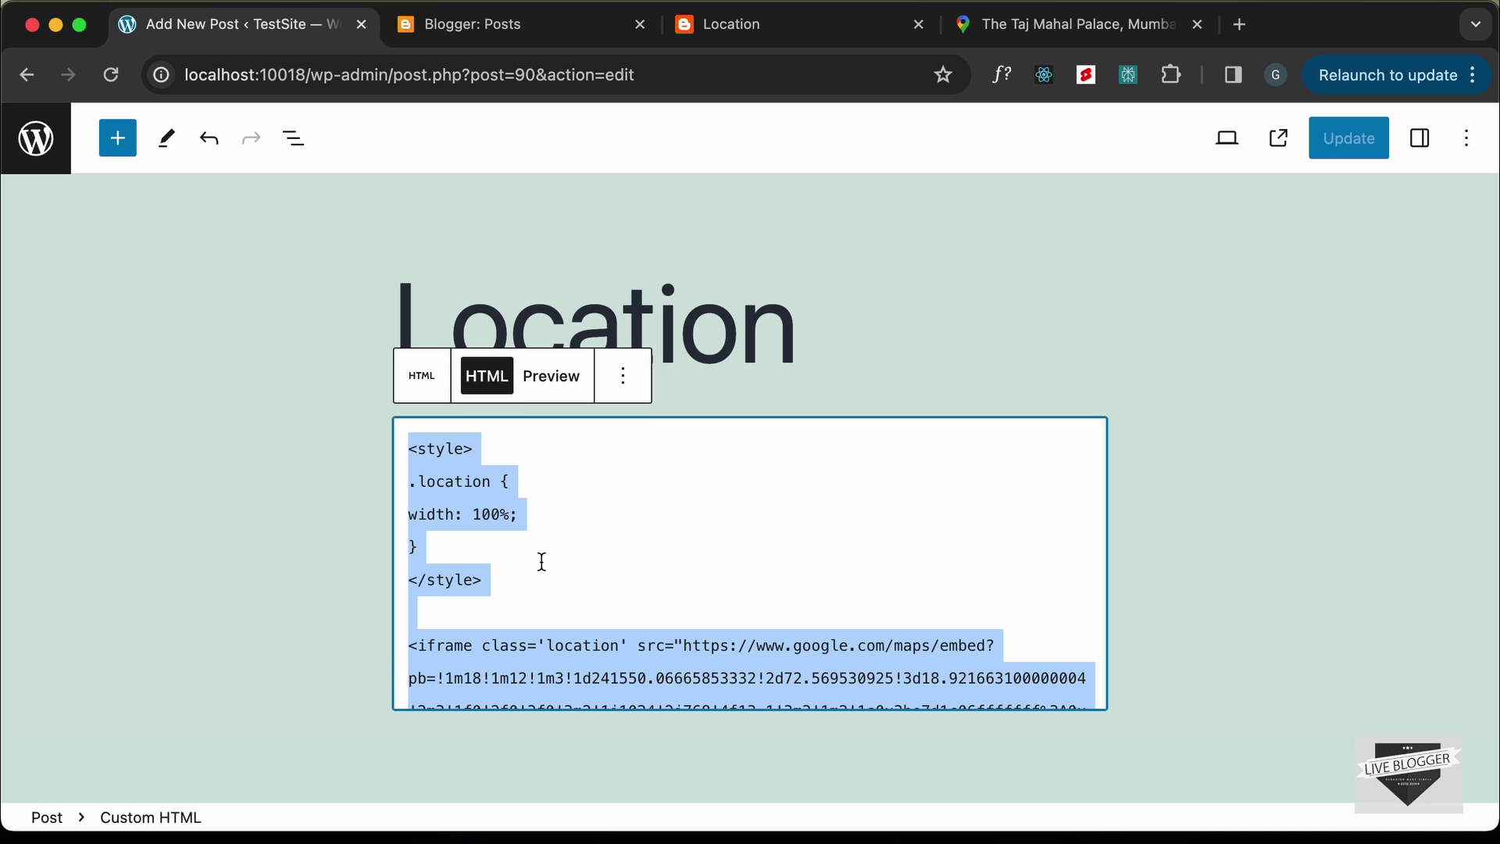
Paste that code over the Blogger Location post's HTML and update the post.
left_click(597, 24)
left_click(684, 347)
key("super+a")
key("super+v")
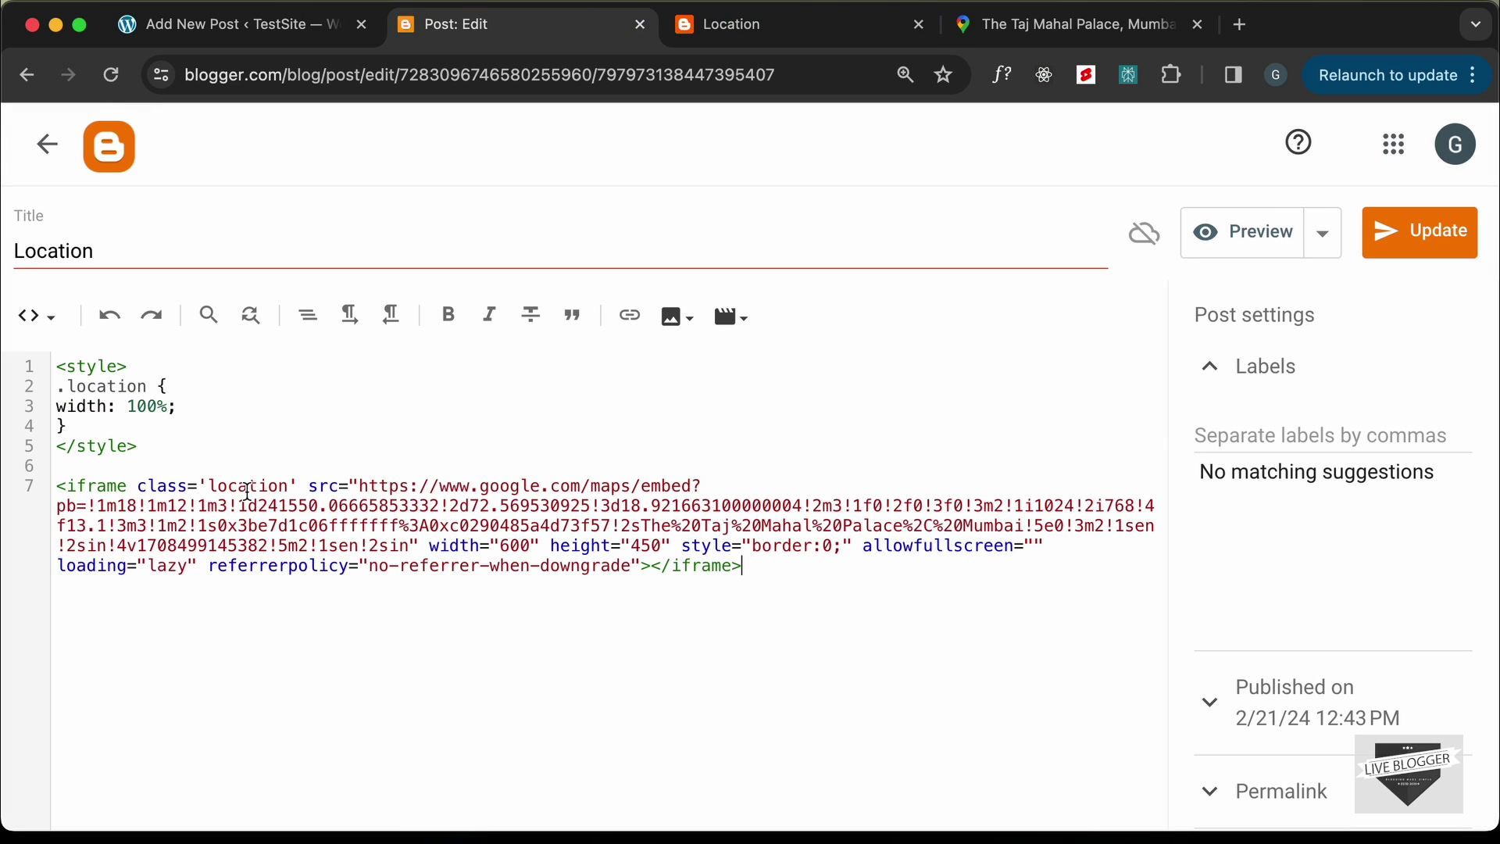
left_click(1437, 235)
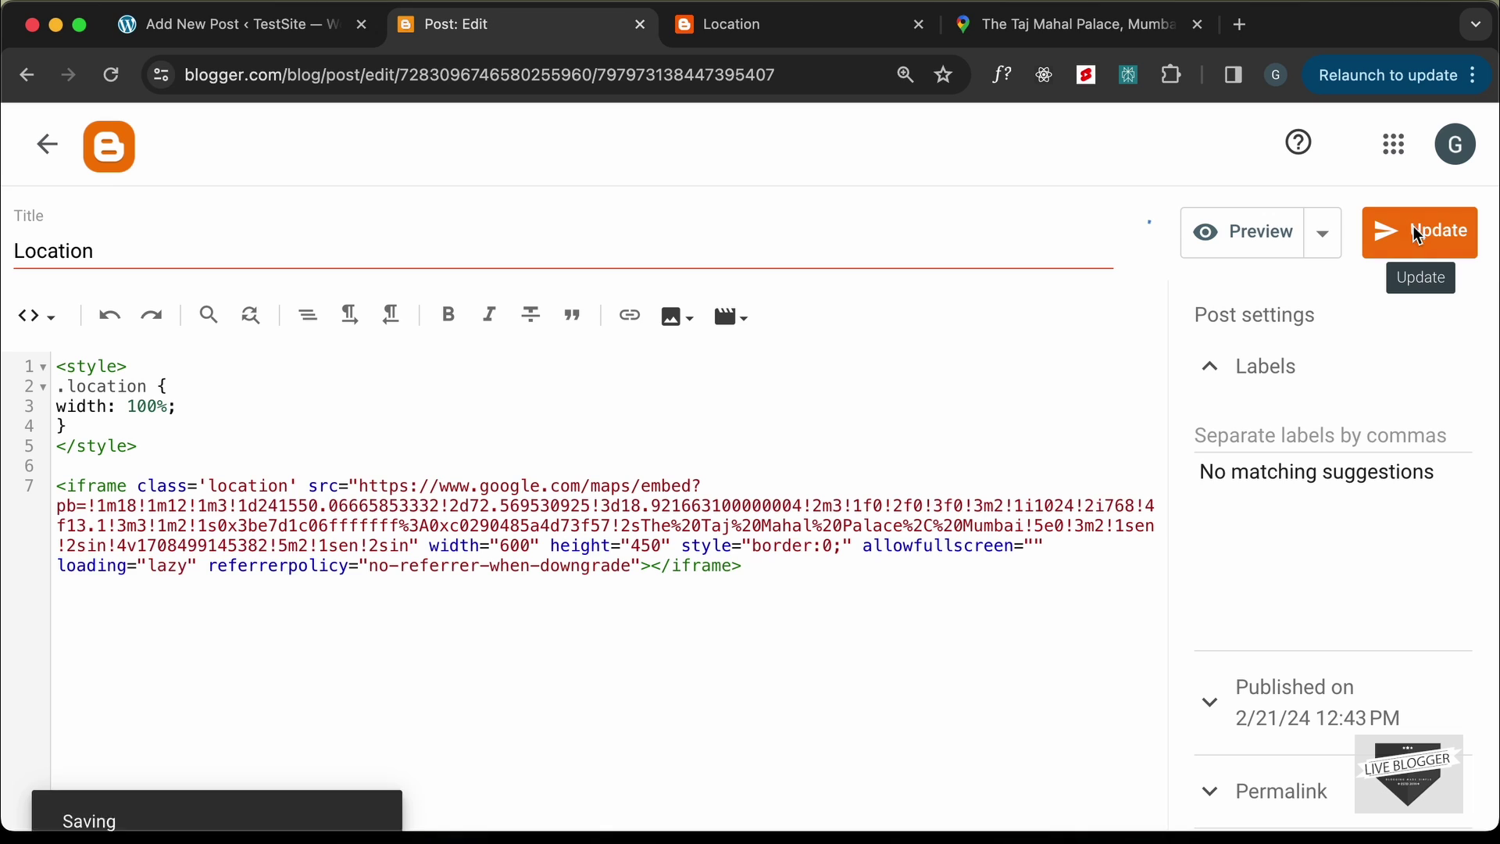
Reload the live Blogger Location post and check the Taj Mahal Palace map spans the full width.
left_click(805, 29)
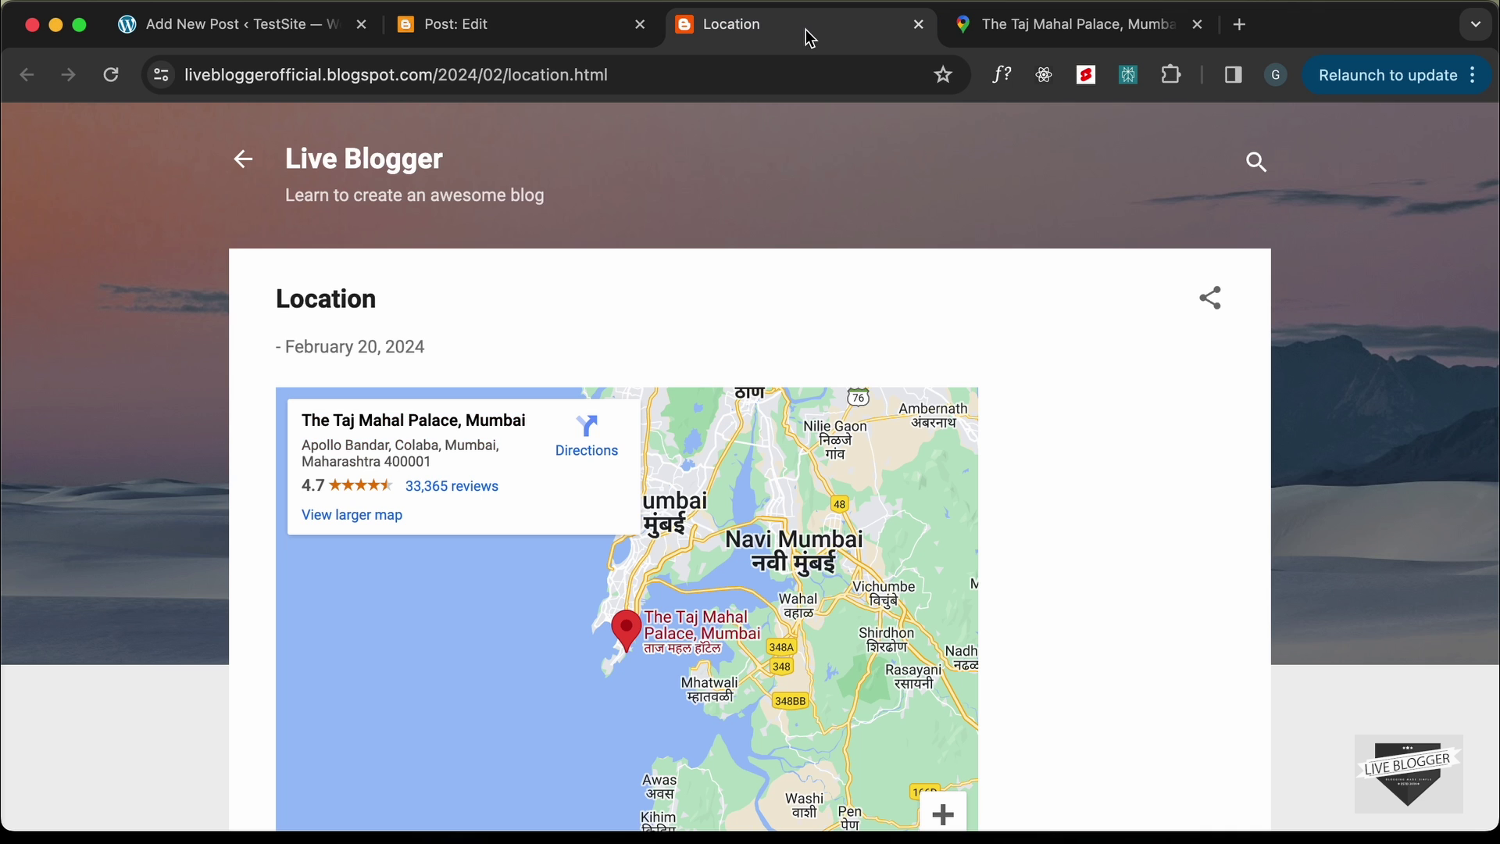
left_click(110, 75)
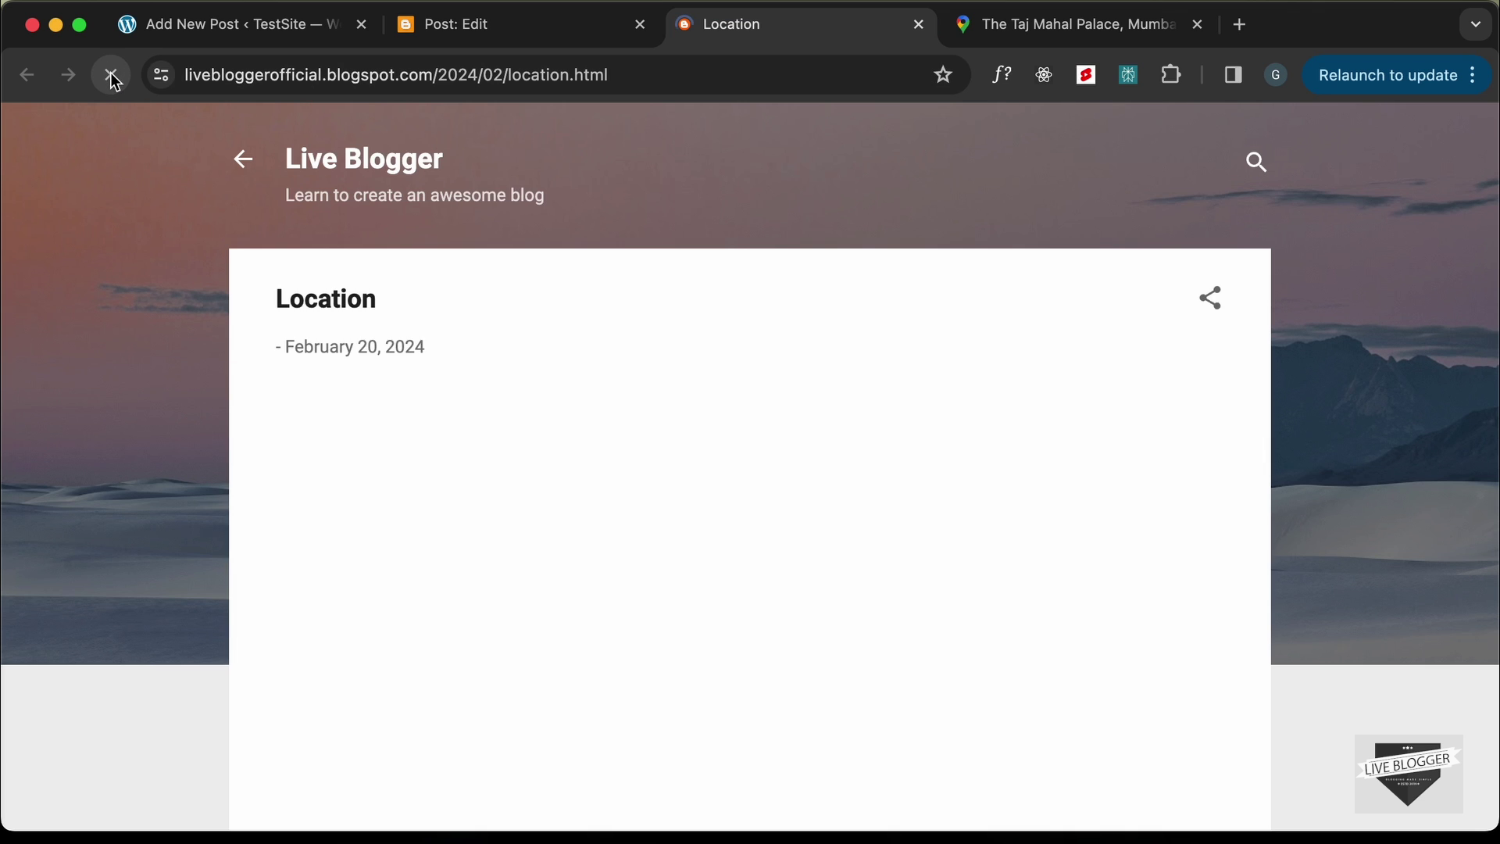
scroll(881, 441, "down", 5)
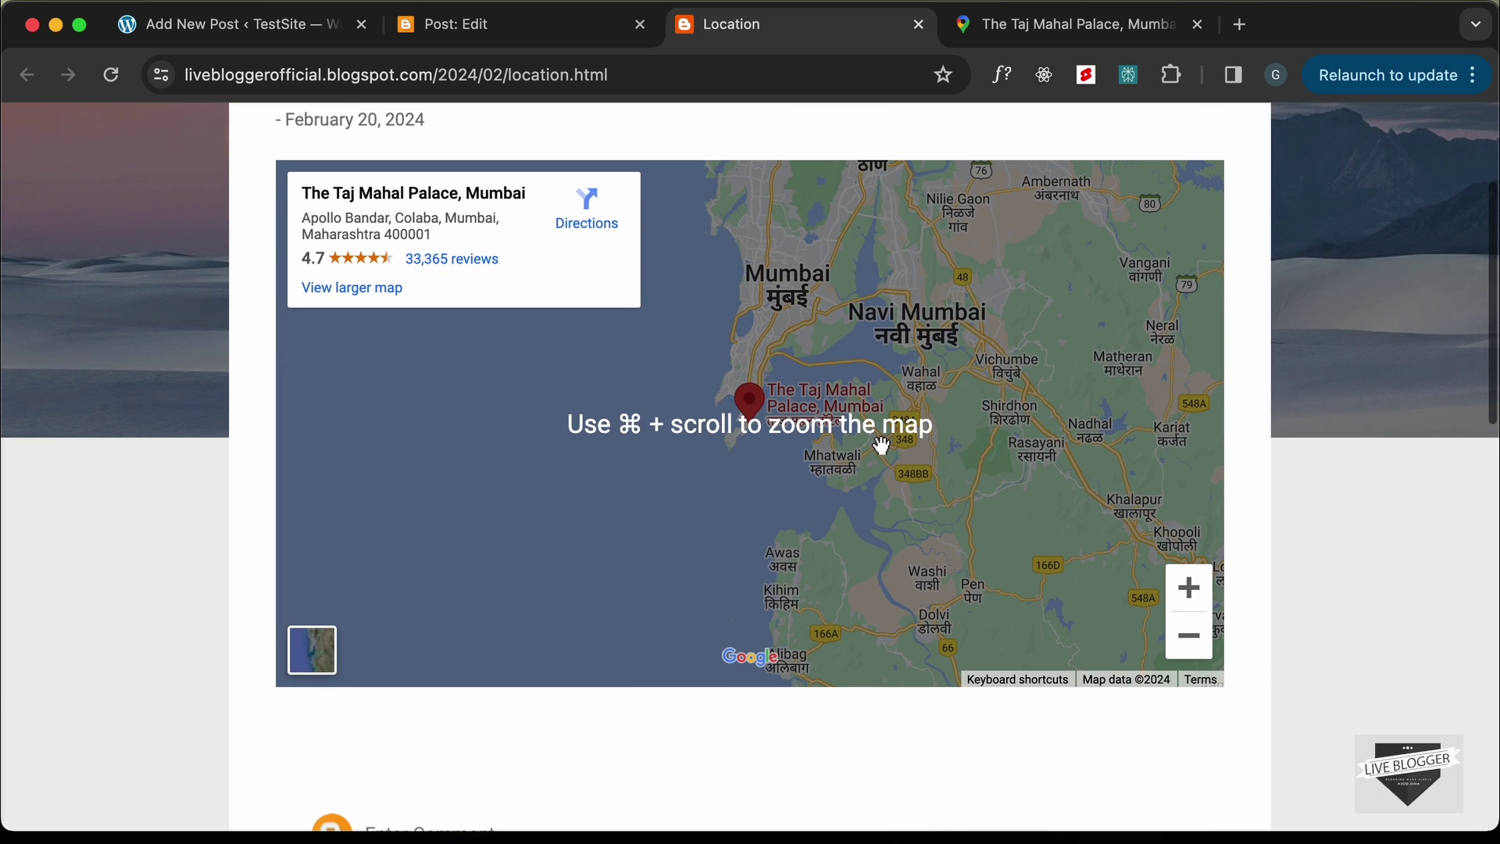
scroll(882, 445, "up", 3)
scroll(882, 445, "down", 3)
scroll(882, 445, "up", 2)
scroll(882, 444, "up", 2)
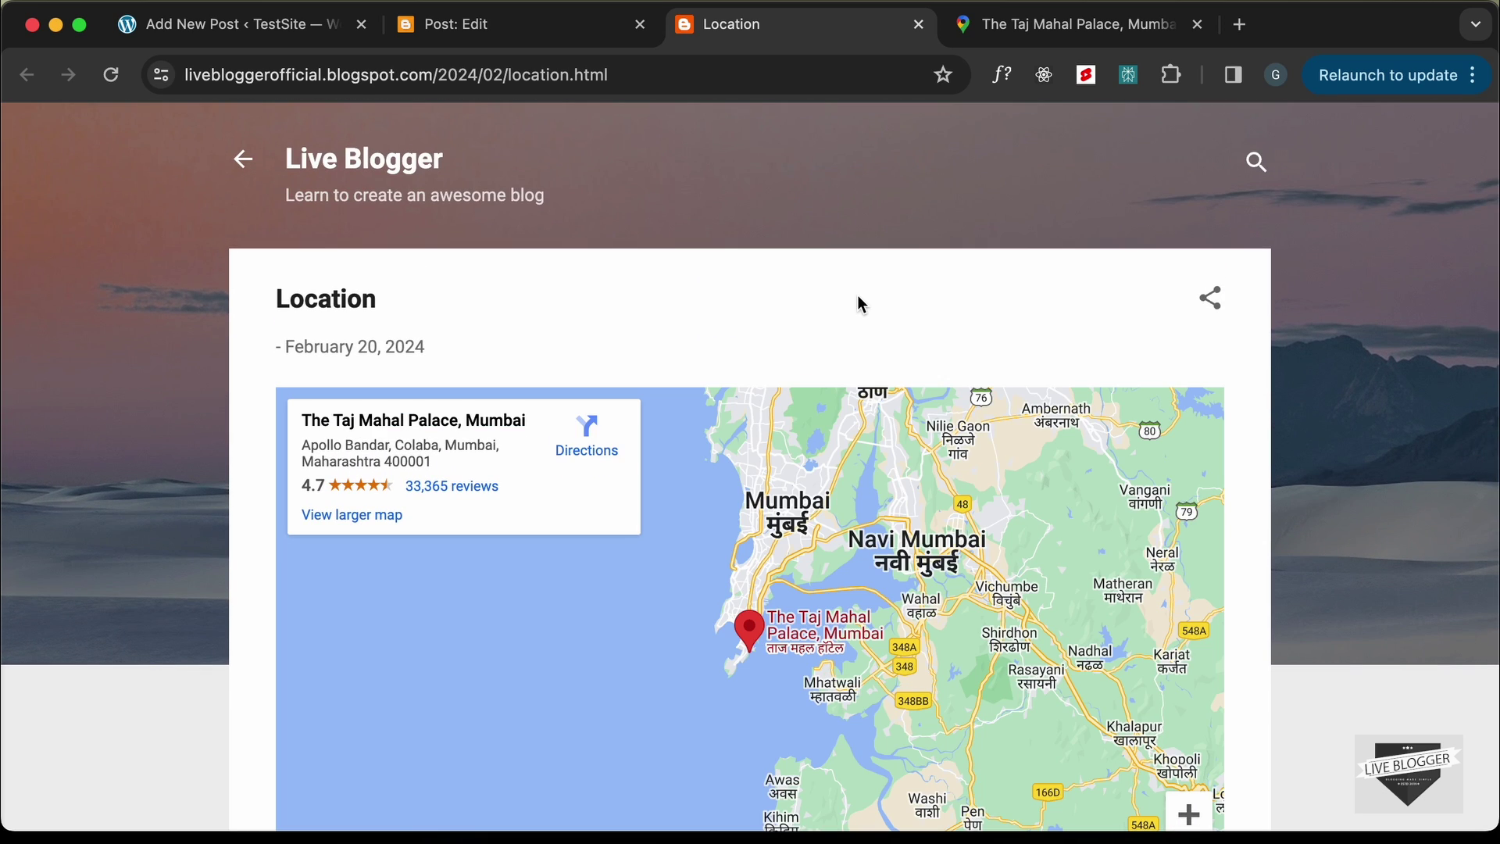